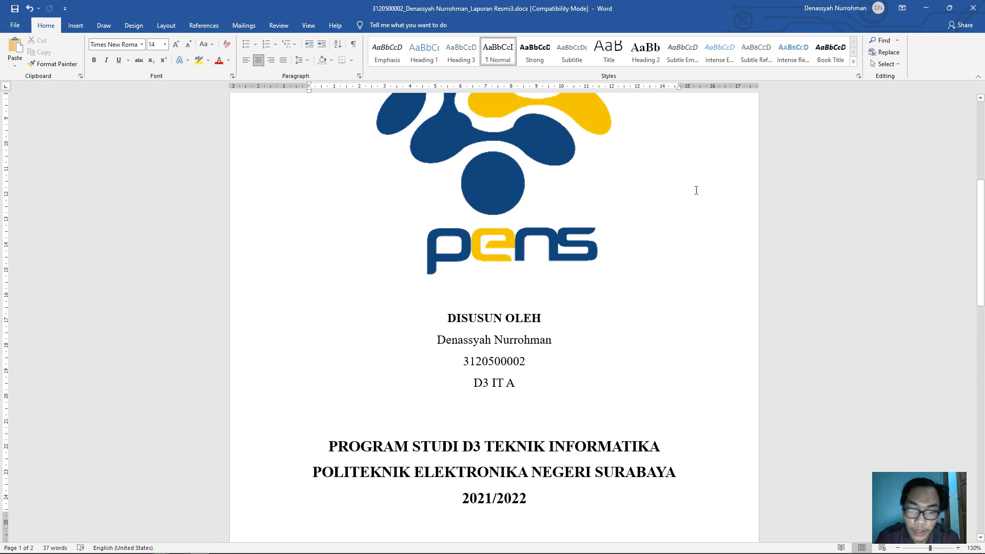
Step: Switch from the report to Cisco Packet Tracer and review the switch topology and the Verify Connectivity instruction
{"action": "scroll", "coordinate": [696, 190], "scroll_direction": "up", "scroll_amount": 5}
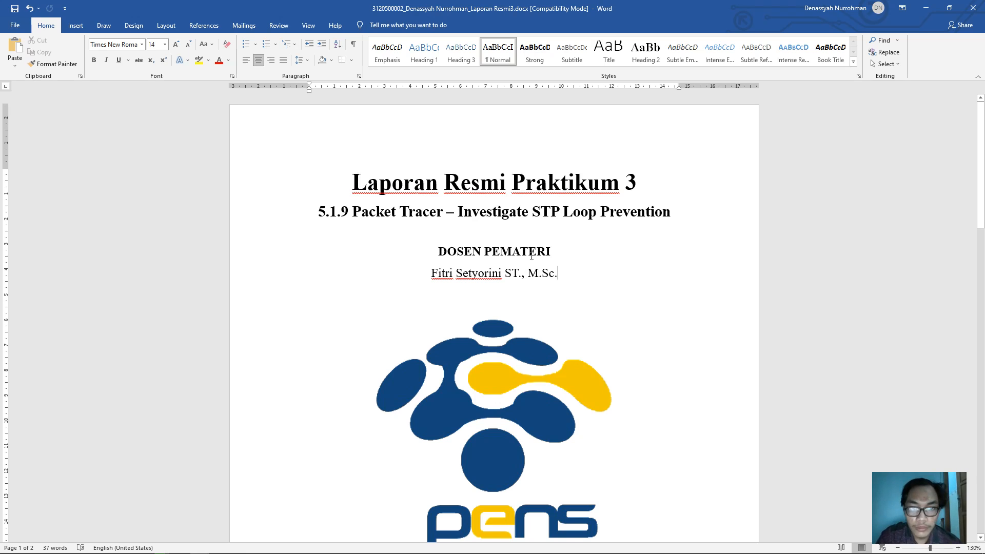
{"action": "key", "text": "alt+Tab"}
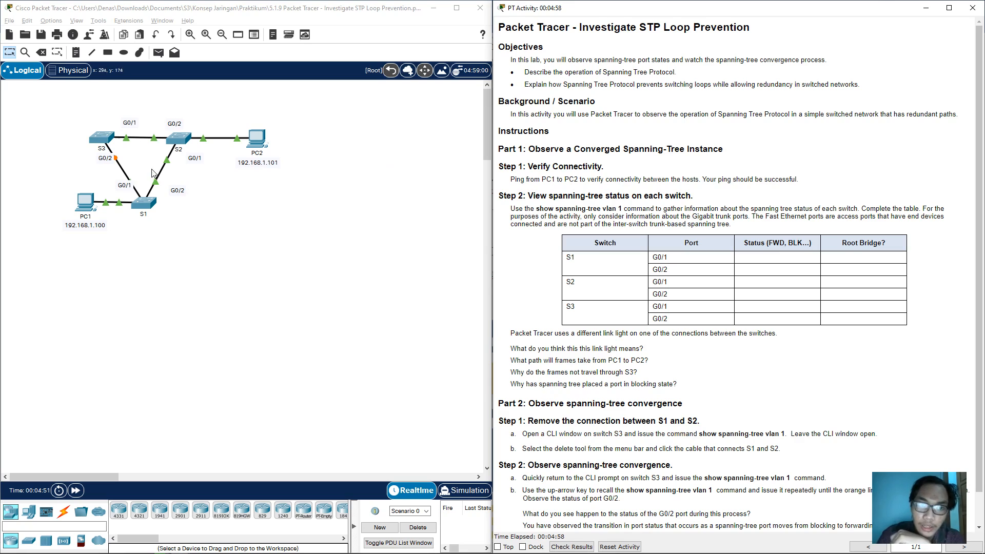
{"action": "scroll", "coordinate": [202, 176], "scroll_direction": "up", "scroll_amount": 1}
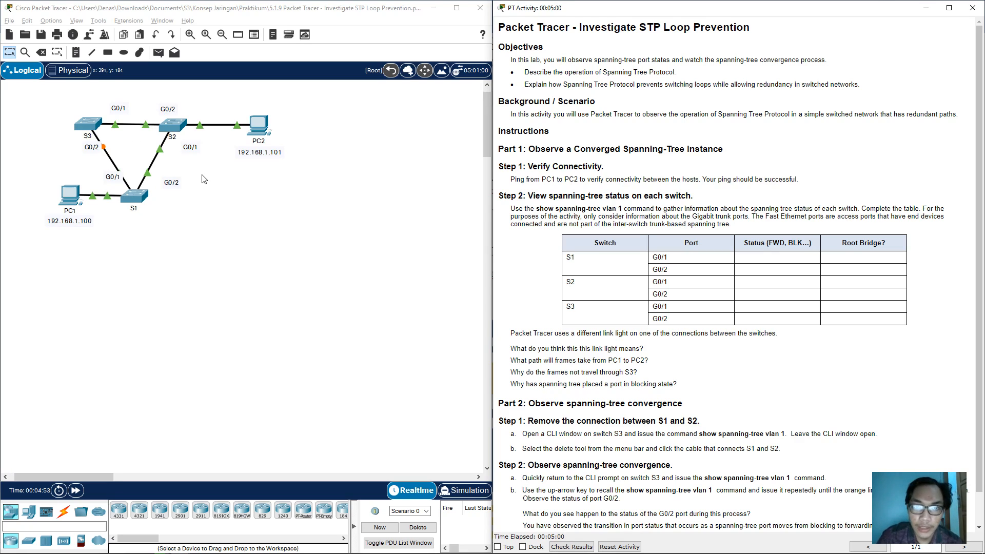
{"action": "scroll", "coordinate": [213, 200], "scroll_direction": "up", "scroll_amount": 1}
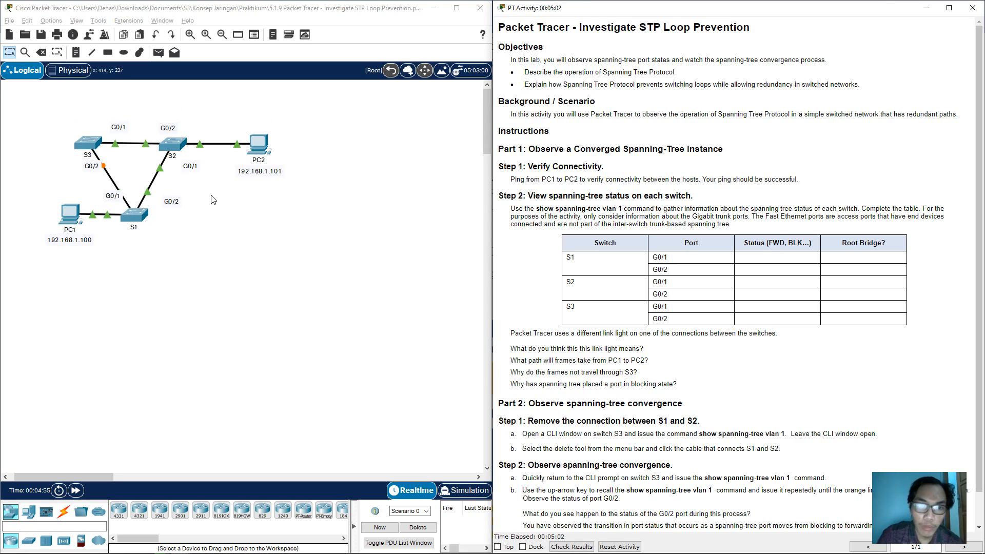
{"action": "left_click", "coordinate": [41, 111]}
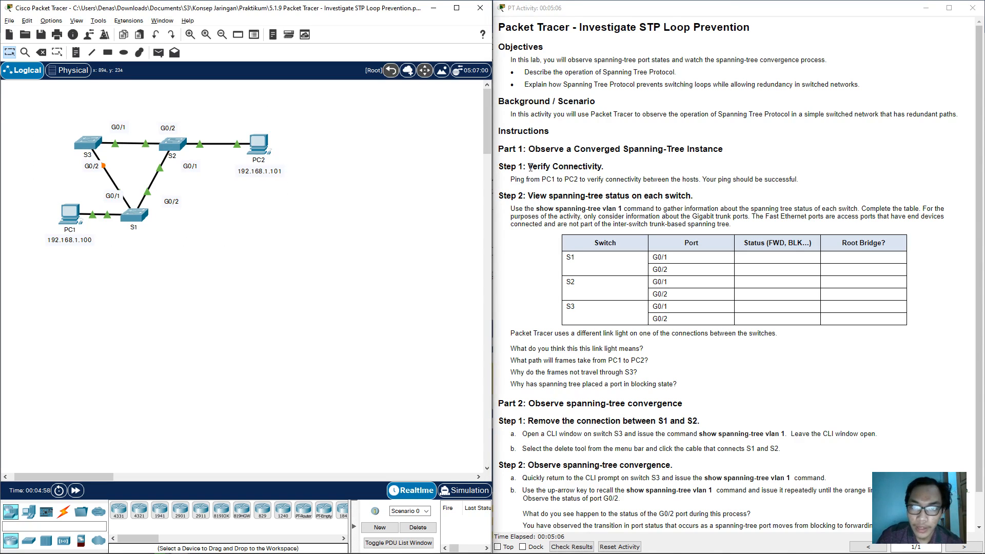
{"action": "left_click_drag", "start_coordinate": [530, 167], "coordinate": [615, 167]}
{"action": "left_click", "coordinate": [554, 188]}
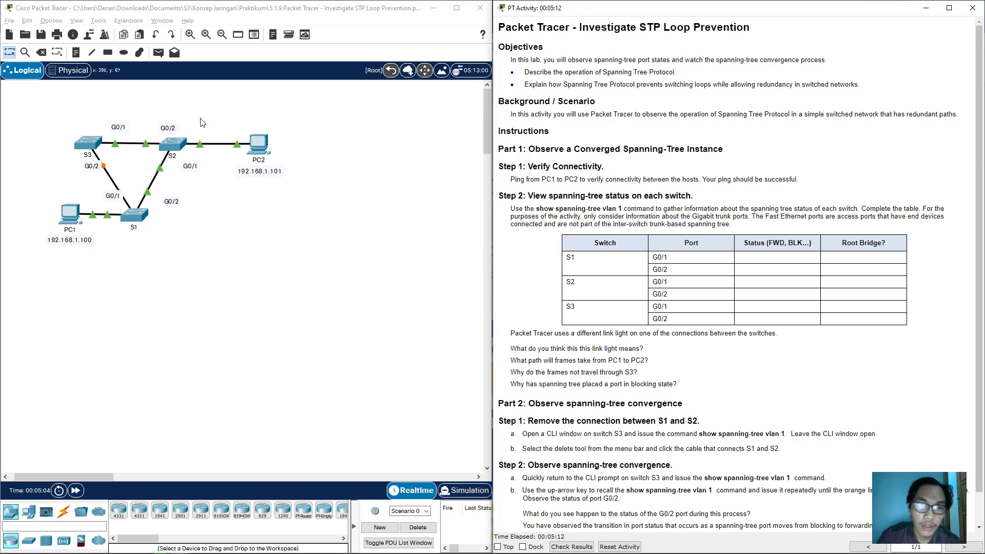
Step: Open the command prompt on PC1 and ping PC2 at 192.168.1.101
{"action": "left_click", "coordinate": [69, 214]}
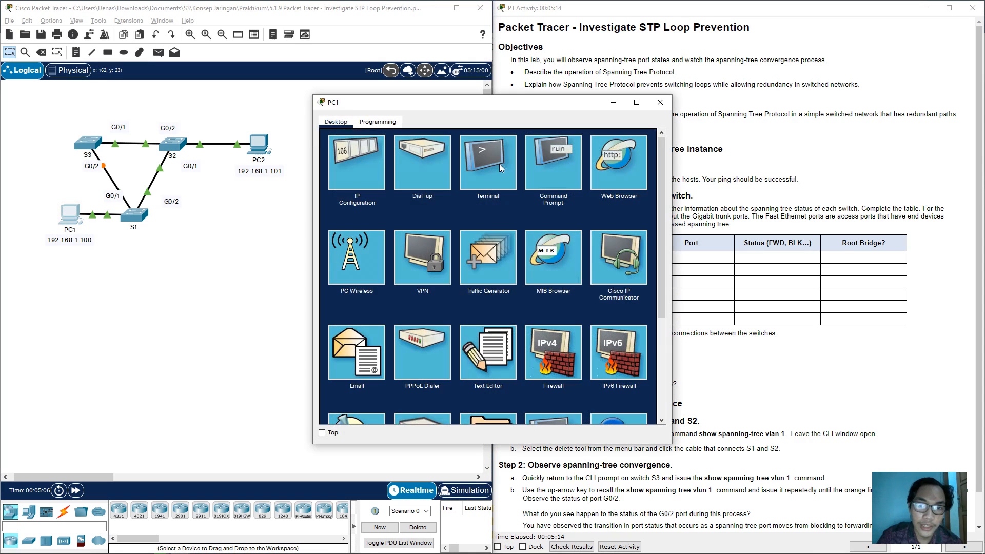
{"action": "left_click", "coordinate": [564, 156]}
{"action": "left_click_drag", "start_coordinate": [535, 104], "coordinate": [668, 168]}
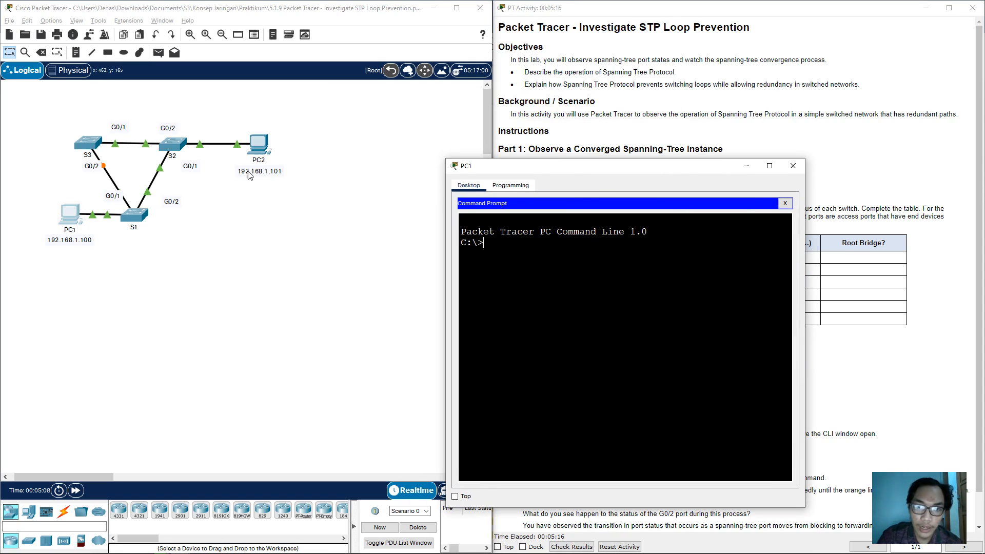
{"action": "type", "text": "ping"}
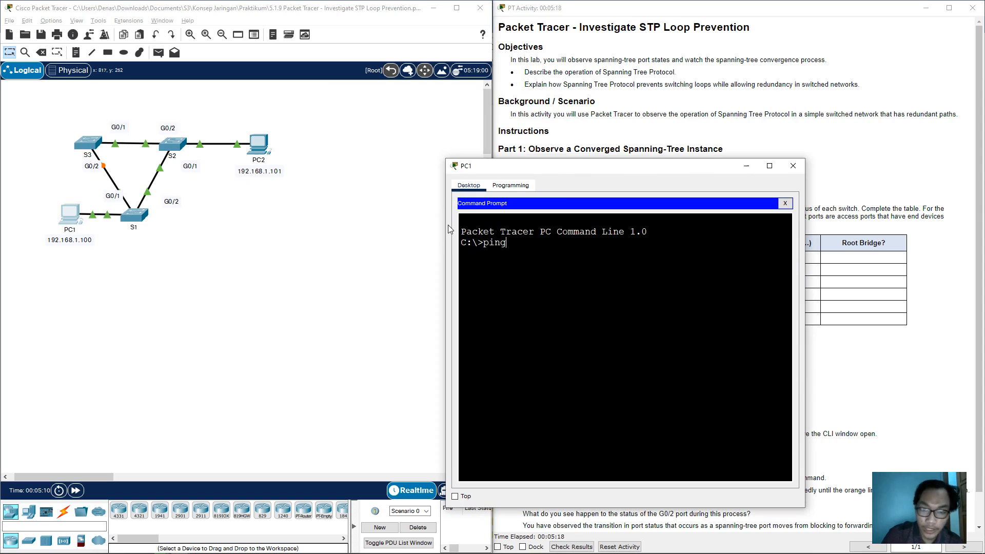
{"action": "type", "text": " 192.168."}
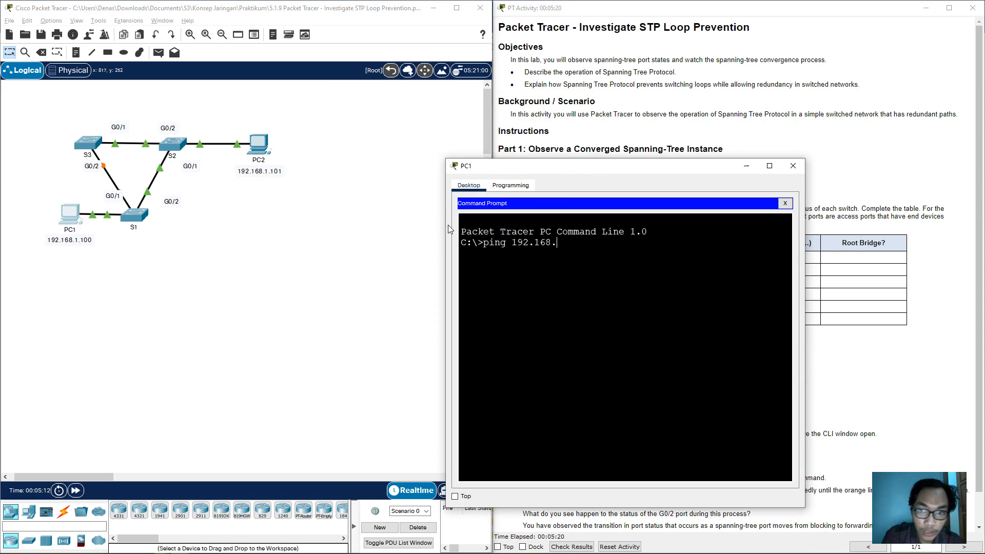
{"action": "type", "text": "1.10"}
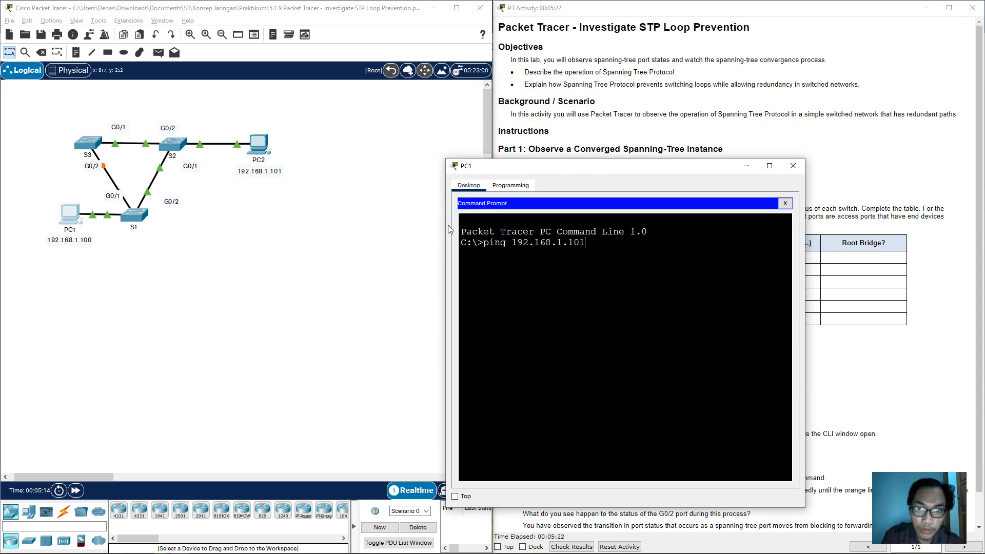
{"action": "type", "text": "1"}
{"action": "key", "text": "Return"}
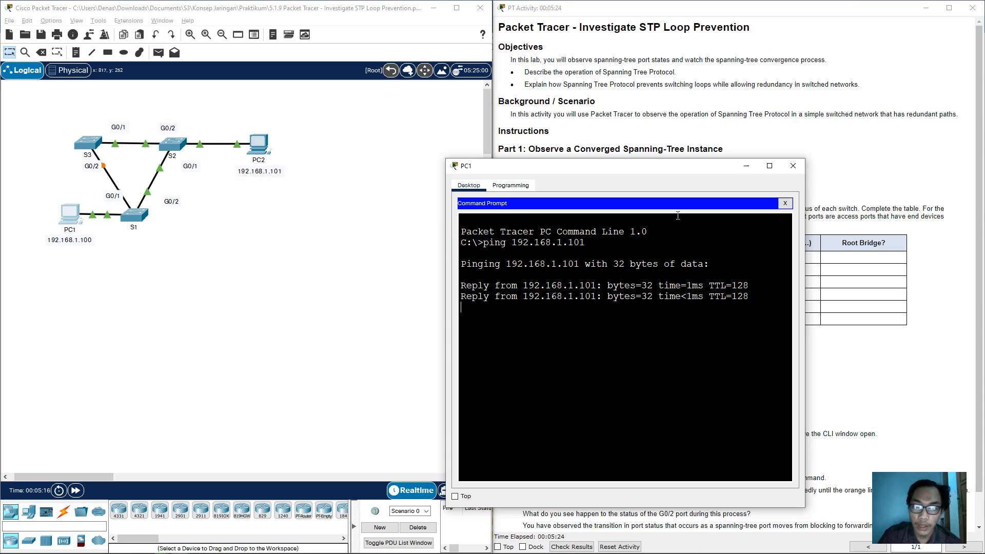
Step: Examine the ping replies and the sent, received and lost packet statistics, and close the PC1 window
{"action": "left_click_drag", "start_coordinate": [462, 286], "coordinate": [541, 308]}
{"action": "left_click", "coordinate": [553, 318]}
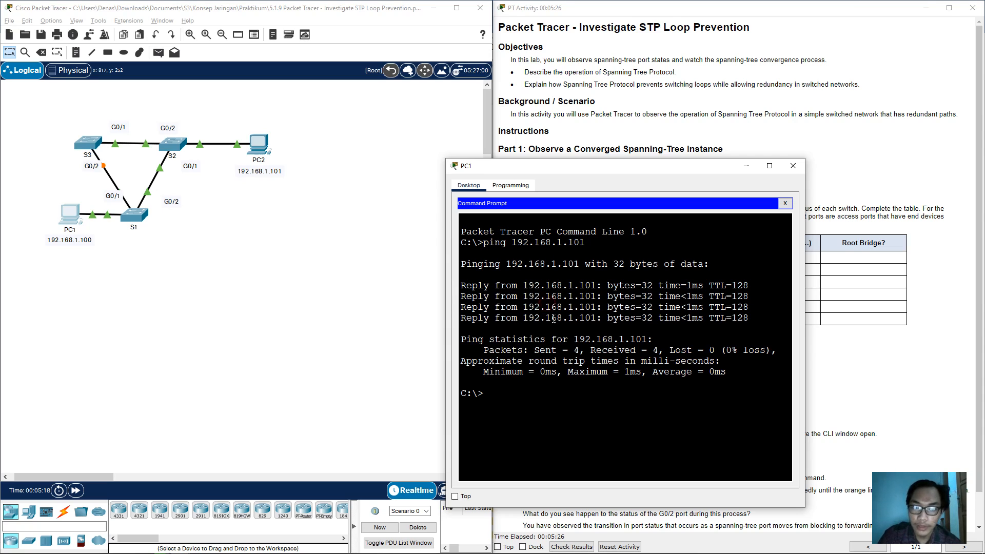
{"action": "left_click_drag", "start_coordinate": [673, 351], "coordinate": [719, 350]}
{"action": "left_click", "coordinate": [718, 351]}
{"action": "left_click_drag", "start_coordinate": [591, 351], "coordinate": [659, 351]}
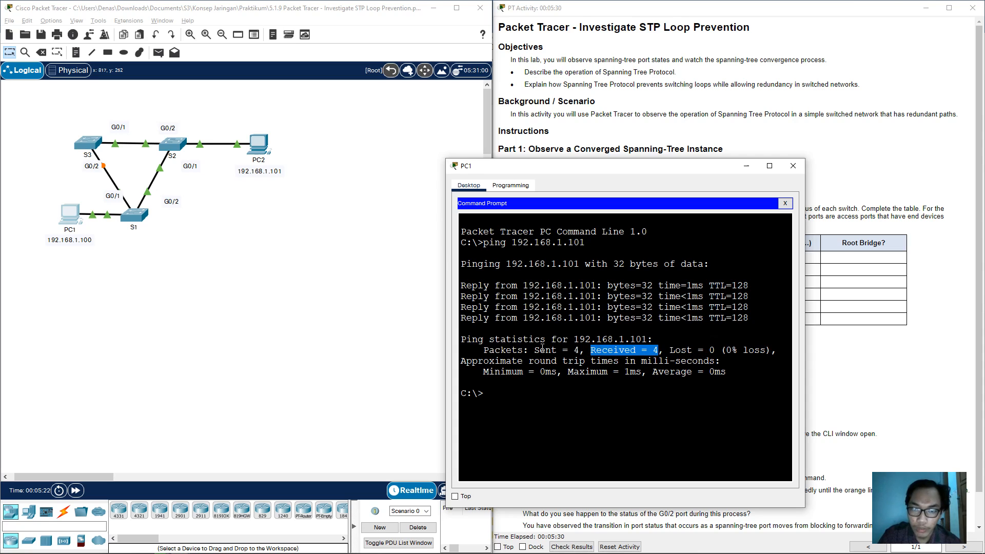
{"action": "left_click", "coordinate": [593, 350]}
{"action": "left_click", "coordinate": [793, 165]}
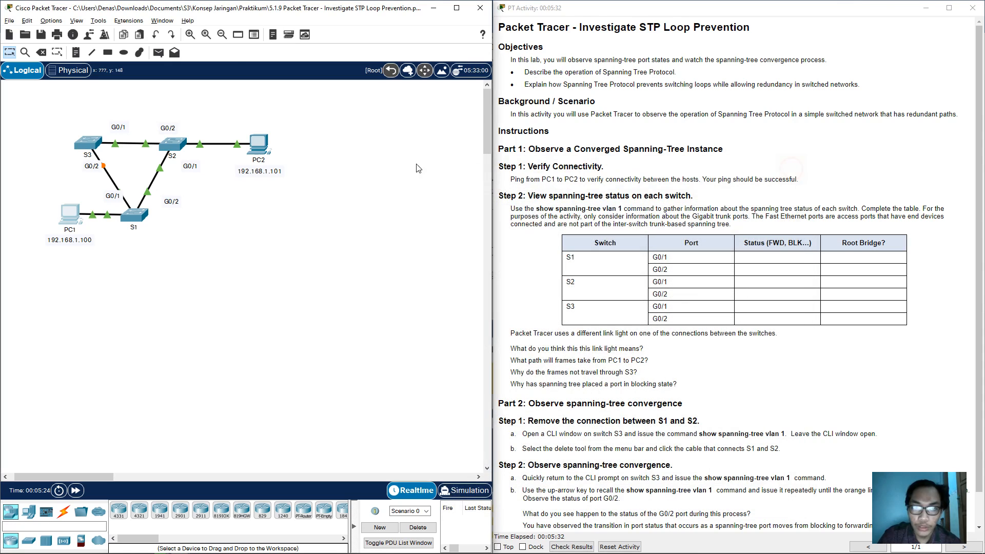
Step: Send a simple PDU from PC1 to PC2 and check its delivery status
{"action": "left_click", "coordinate": [158, 52]}
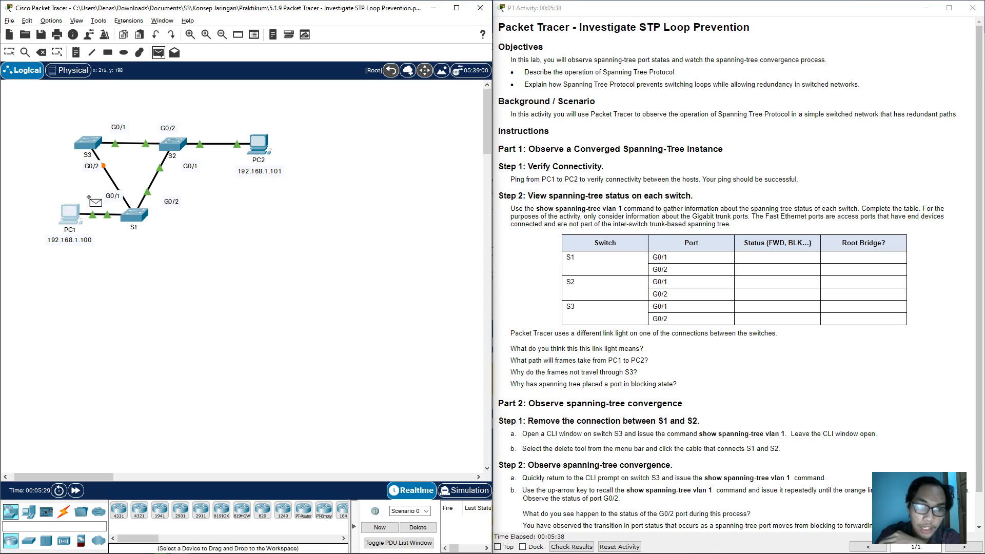
{"action": "left_click", "coordinate": [74, 213]}
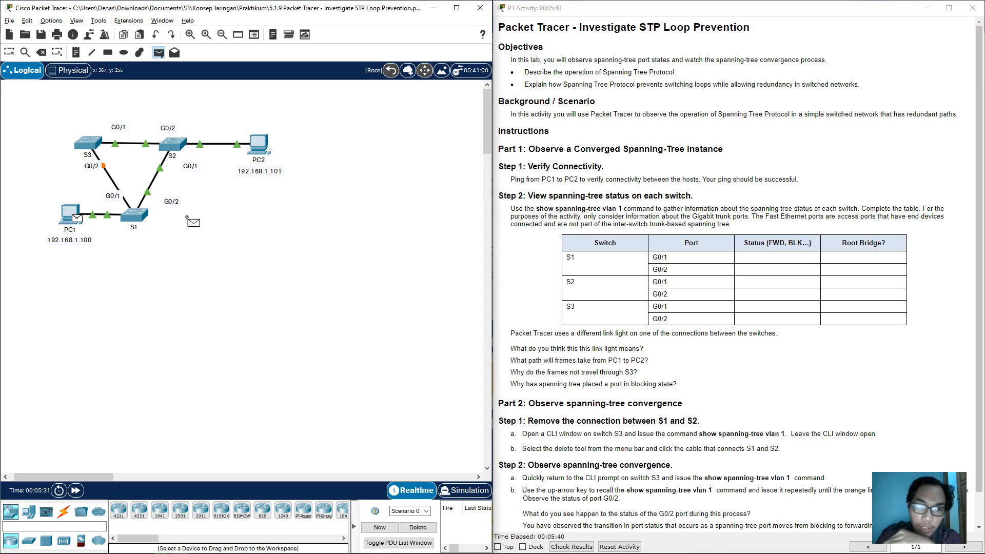
{"action": "left_click", "coordinate": [260, 148]}
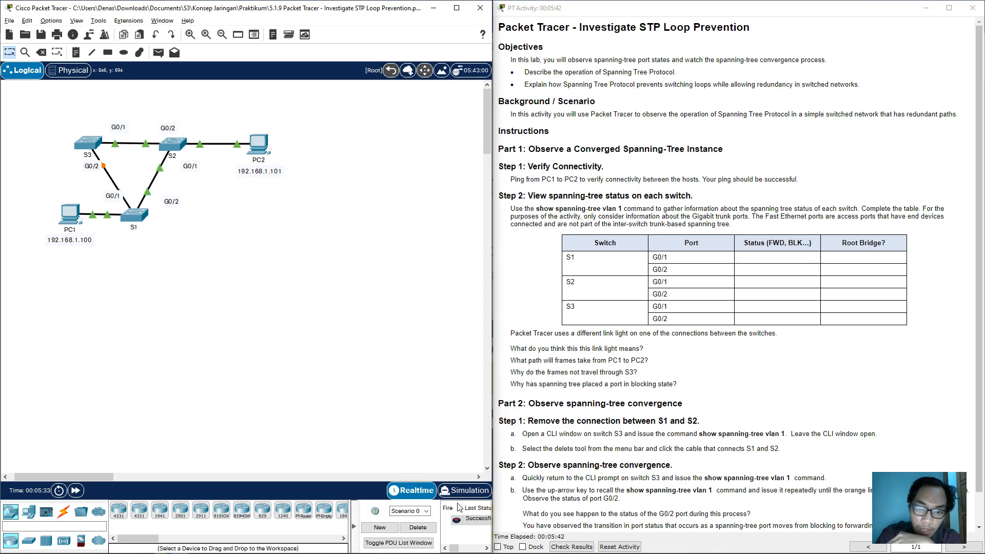
{"action": "left_click", "coordinate": [455, 548]}
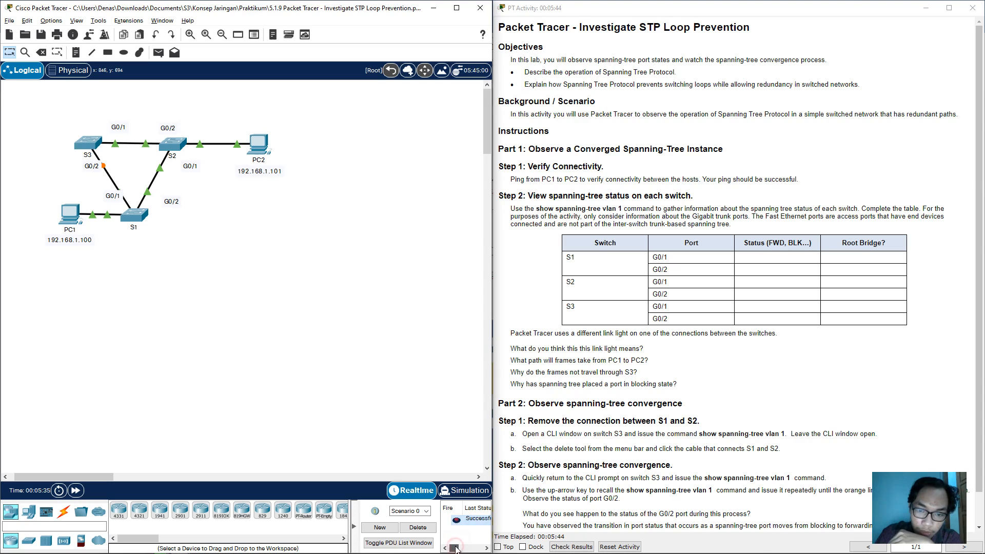
{"action": "left_click_drag", "start_coordinate": [456, 547], "coordinate": [464, 550]}
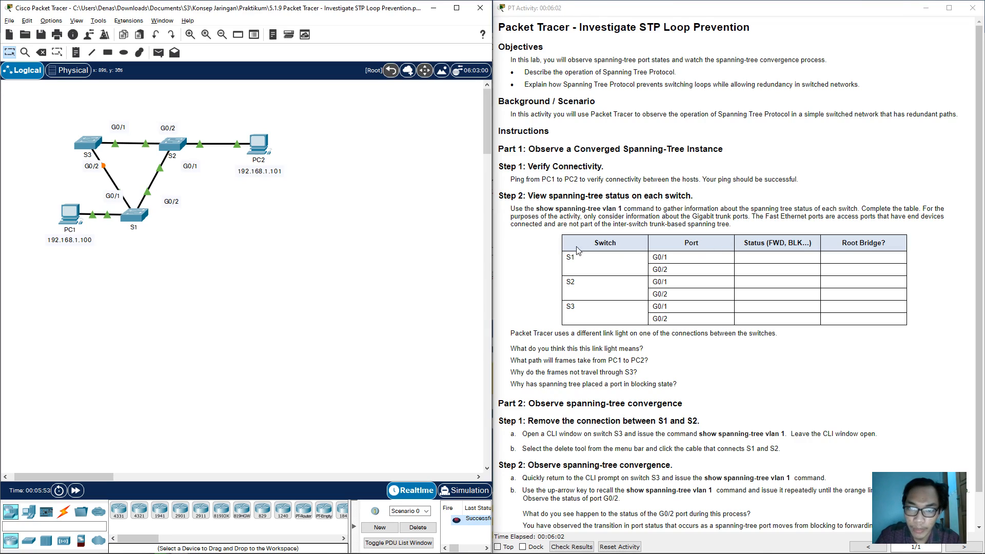
Step: Open the command line of switch S1 and enter privileged EXEC mode with en
{"action": "mouse_move", "coordinate": [564, 237]}
{"action": "left_mouse_down"}
{"action": "mouse_move", "coordinate": [666, 255]}
{"action": "mouse_move", "coordinate": [564, 237]}
{"action": "left_mouse_up"}
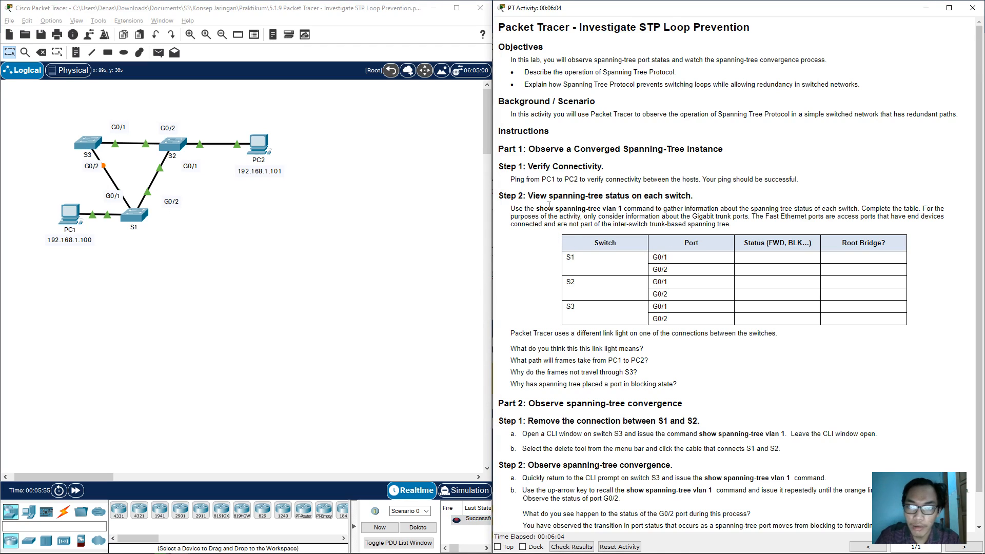
{"action": "left_click", "coordinate": [142, 218]}
{"action": "key", "text": "Return"}
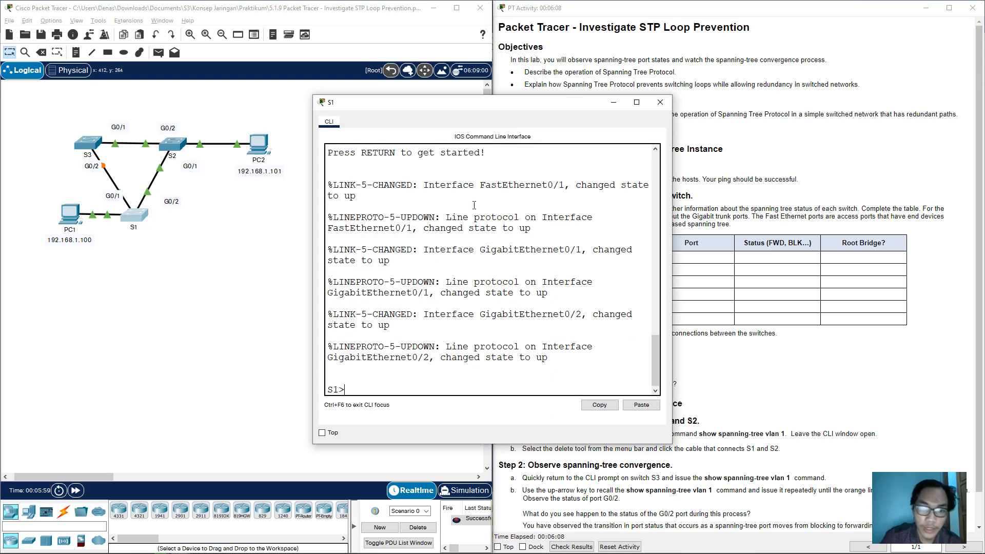
{"action": "type", "text": "en"}
{"action": "key", "text": "Return"}
Step: Run show spanning-tree vlan 1 on switch S1
{"action": "type", "text": "sho"}
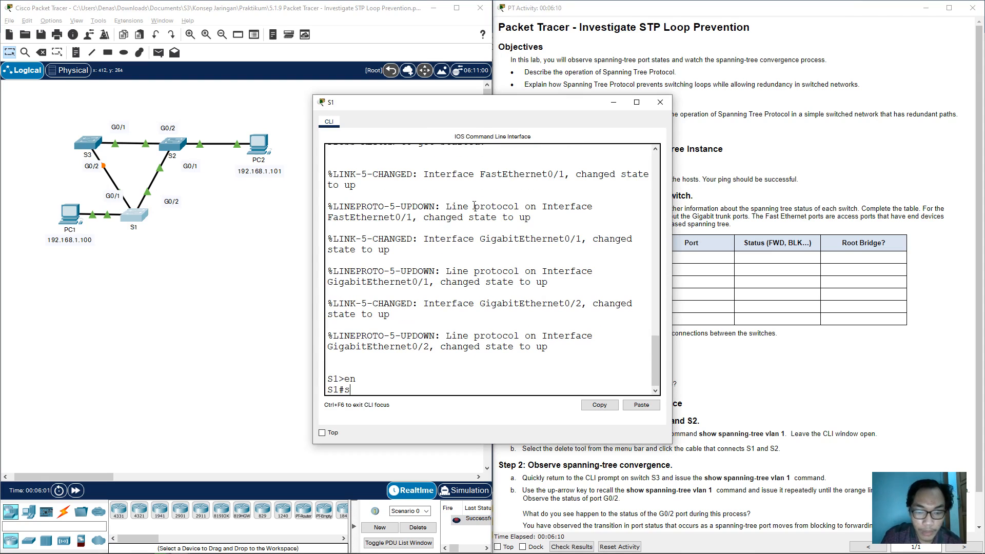
{"action": "key", "text": "Tab"}
{"action": "type", "text": "sp"}
{"action": "key", "text": "Tab"}
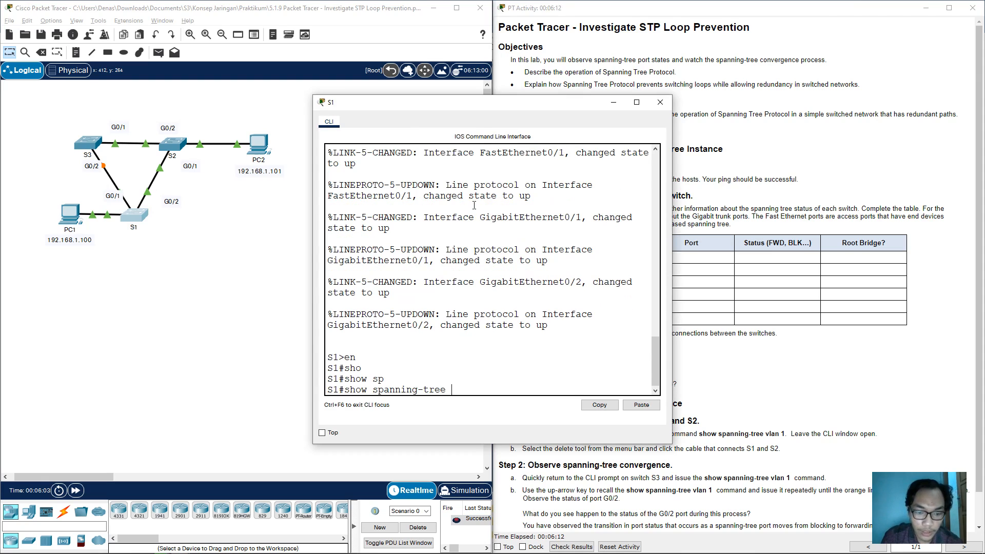
{"action": "type", "text": "vl"}
{"action": "key", "text": "Tab"}
{"action": "type", "text": "1"}
{"action": "key", "text": "Return"}
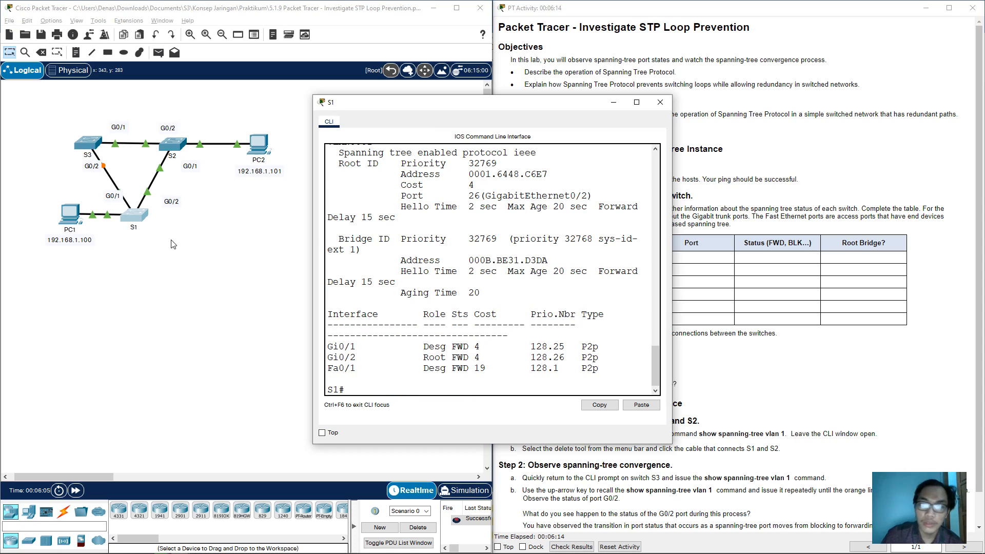
Step: Examine the Root ID section of S1's spanning-tree output, including its priority, address, port and hello time
{"action": "scroll", "coordinate": [470, 250], "scroll_direction": "up", "scroll_amount": 2}
{"action": "scroll", "coordinate": [469, 250], "scroll_direction": "down", "scroll_amount": 1}
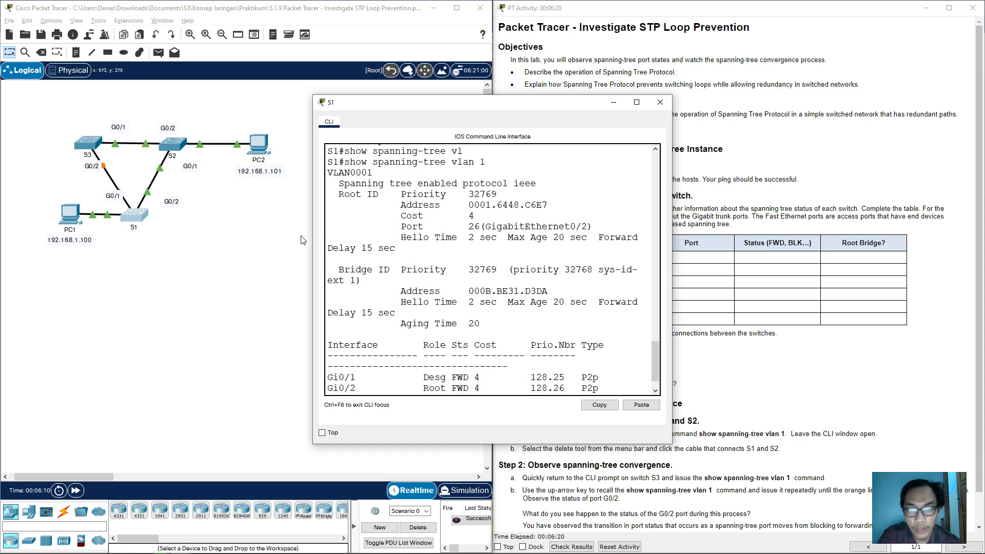
{"action": "left_click", "coordinate": [397, 194]}
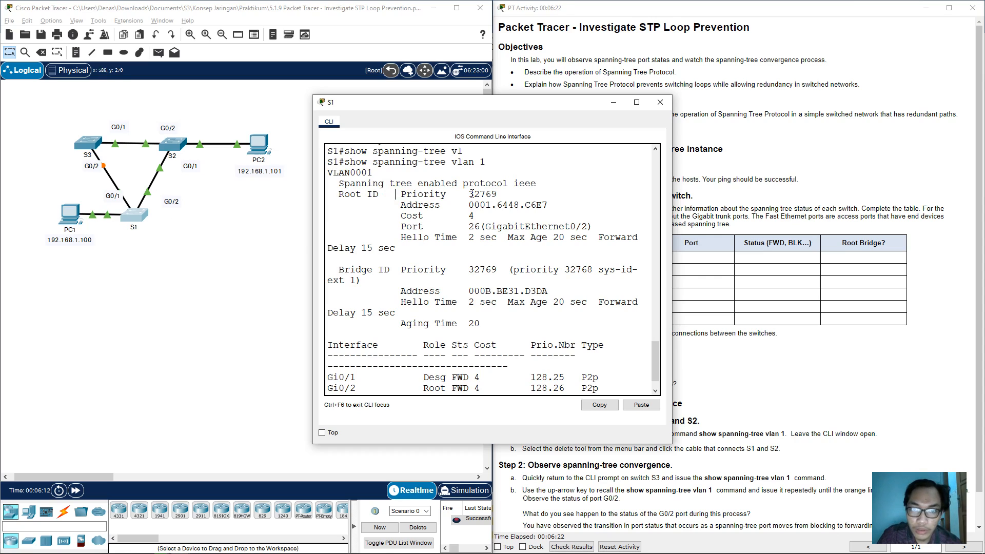
{"action": "left_click_drag", "start_coordinate": [467, 194], "coordinate": [552, 205]}
{"action": "left_click", "coordinate": [503, 194]}
{"action": "left_click_drag", "start_coordinate": [469, 227], "coordinate": [529, 226]}
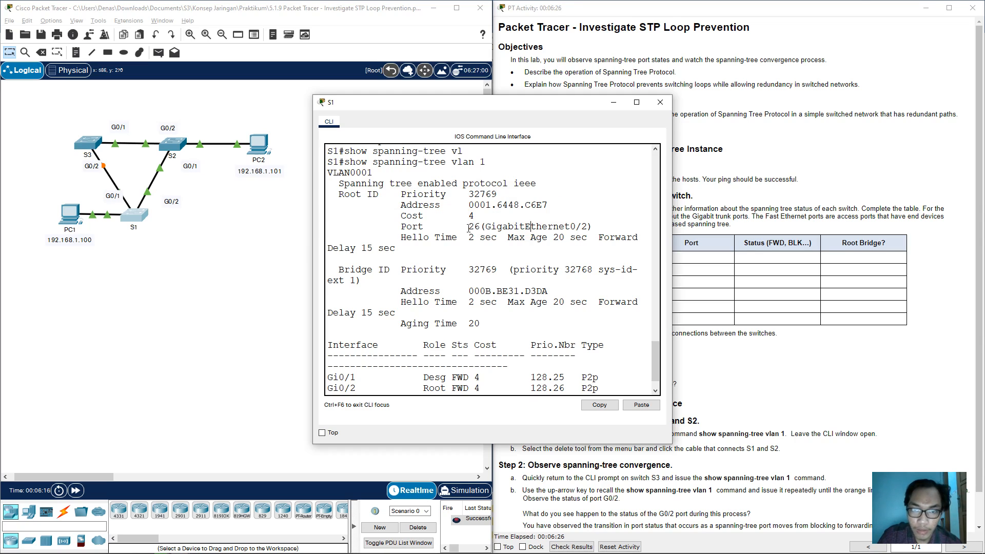
{"action": "left_click_drag", "start_coordinate": [468, 227], "coordinate": [594, 227]}
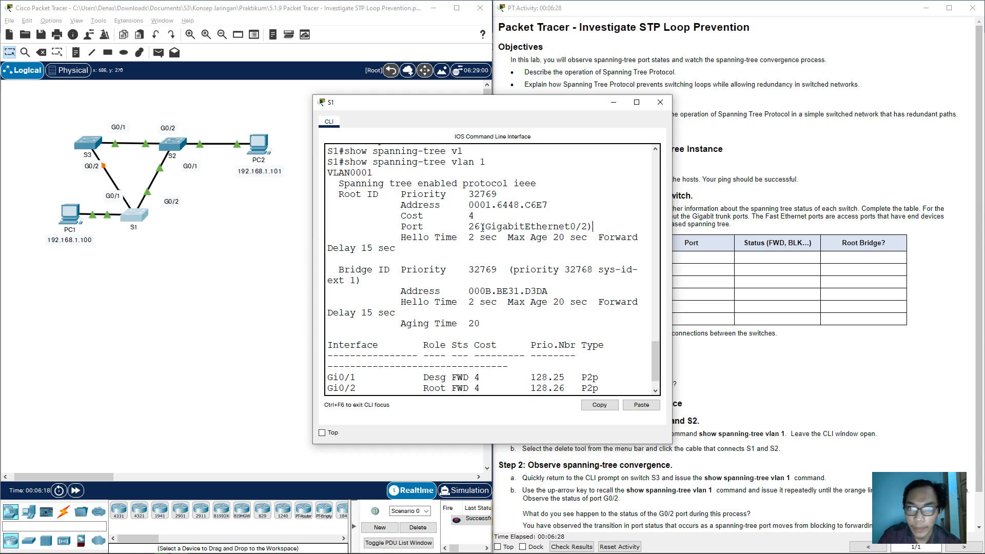
{"action": "left_click_drag", "start_coordinate": [469, 226], "coordinate": [593, 226]}
{"action": "left_click", "coordinate": [598, 226]}
{"action": "left_click_drag", "start_coordinate": [429, 237], "coordinate": [508, 238]}
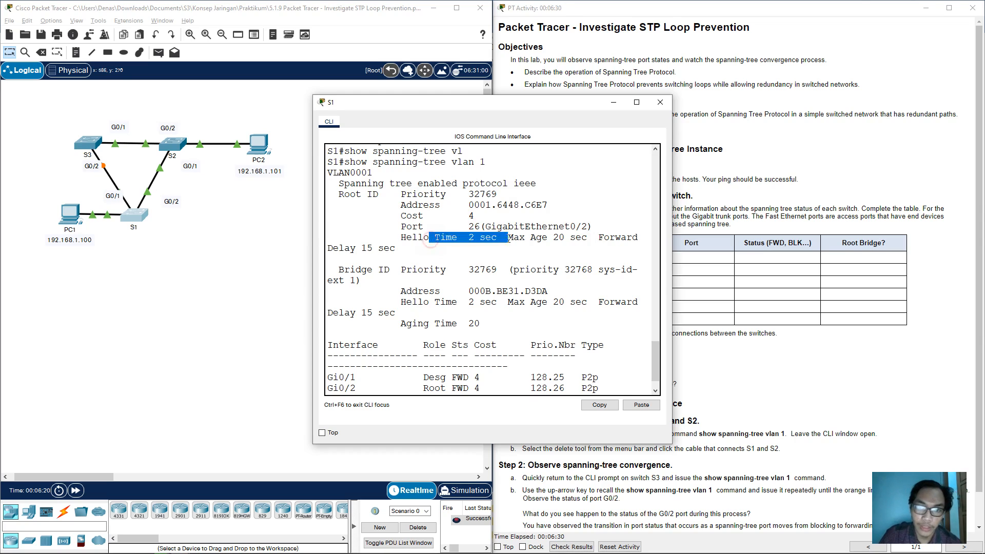
{"action": "left_click", "coordinate": [508, 237]}
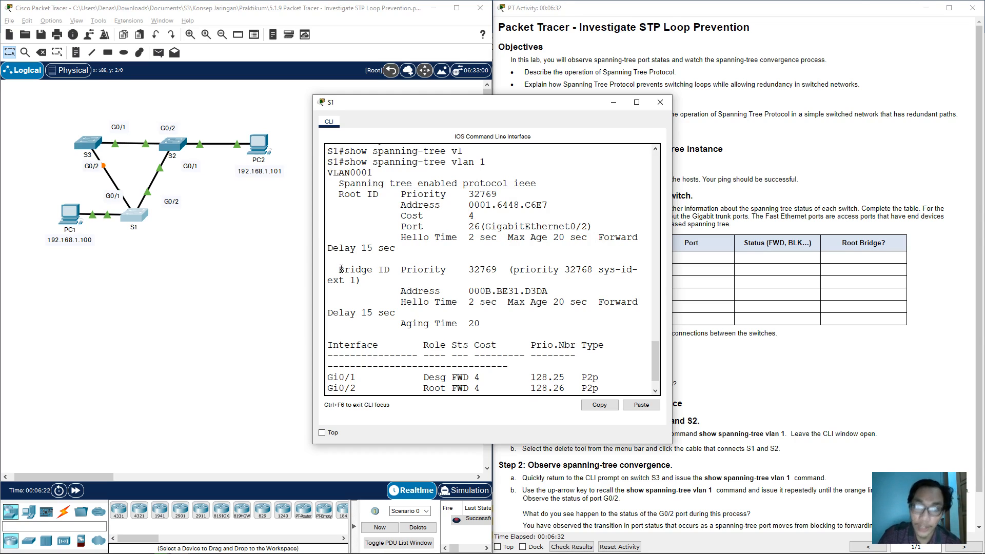
Step: Examine the Bridge ID priority and address in S1's output, comparing them with the Root ID values
{"action": "left_click_drag", "start_coordinate": [340, 270], "coordinate": [393, 270]}
{"action": "left_click", "coordinate": [393, 270]}
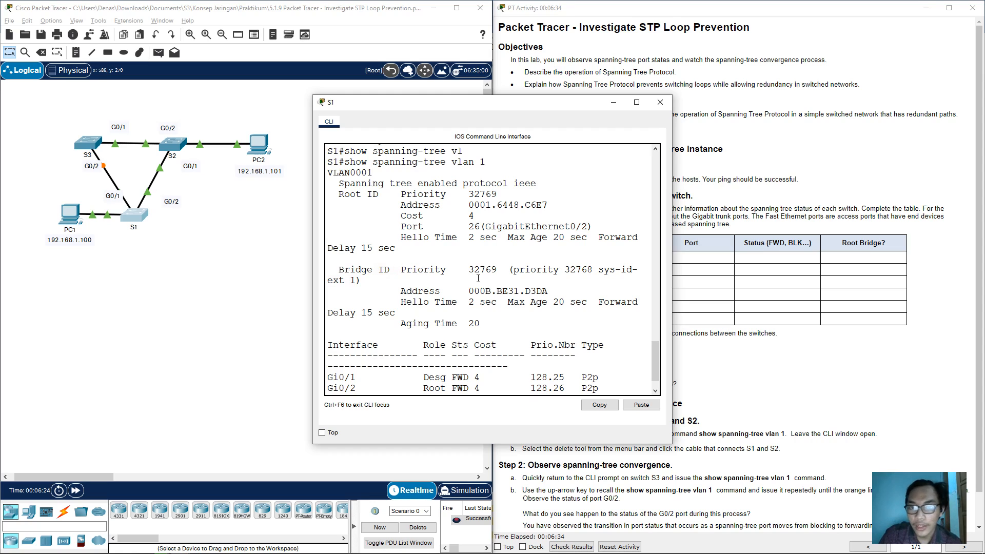
{"action": "left_click_drag", "start_coordinate": [469, 269], "coordinate": [552, 291]}
{"action": "left_click", "coordinate": [518, 195]}
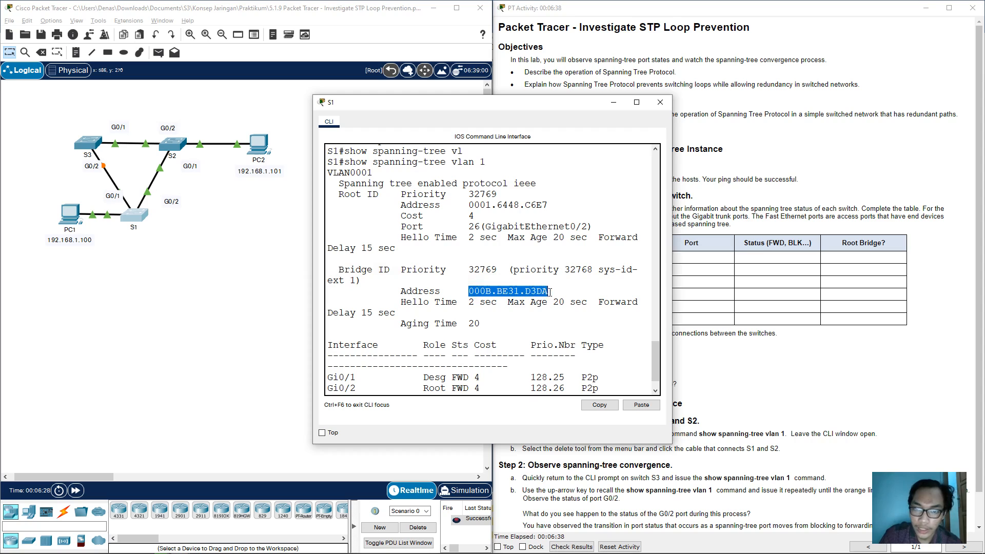
{"action": "left_click", "coordinate": [553, 291]}
{"action": "left_click_drag", "start_coordinate": [345, 269], "coordinate": [361, 269]}
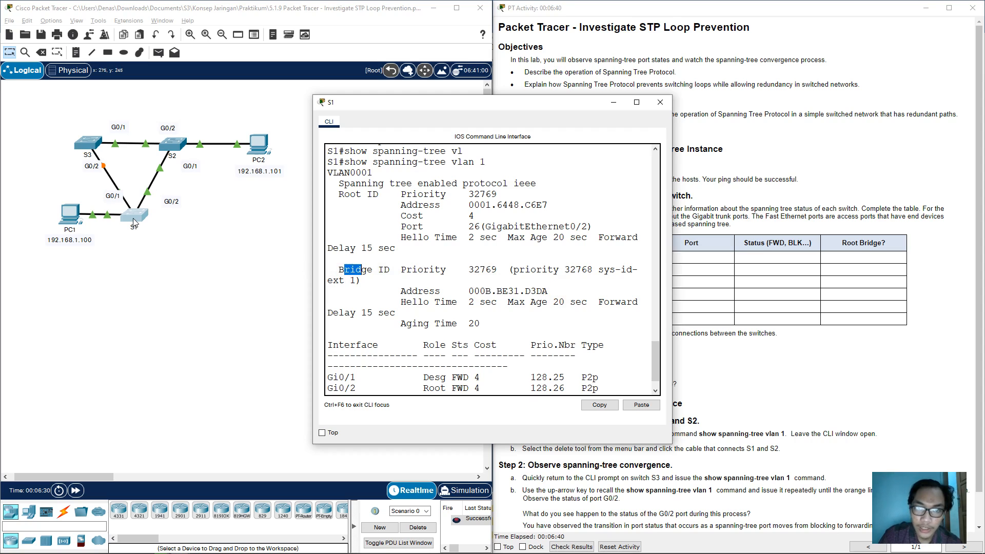
{"action": "left_click_drag", "start_coordinate": [468, 291], "coordinate": [548, 291]}
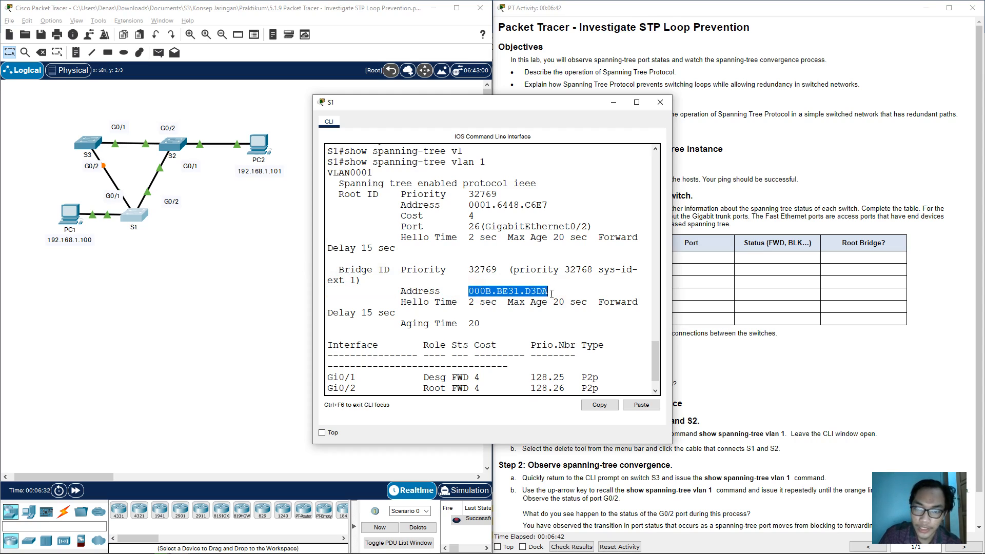
Step: Examine the Bridge ID timers, aging time and interface table in S1's spanning-tree output, and close its command line
{"action": "left_click", "coordinate": [557, 294]}
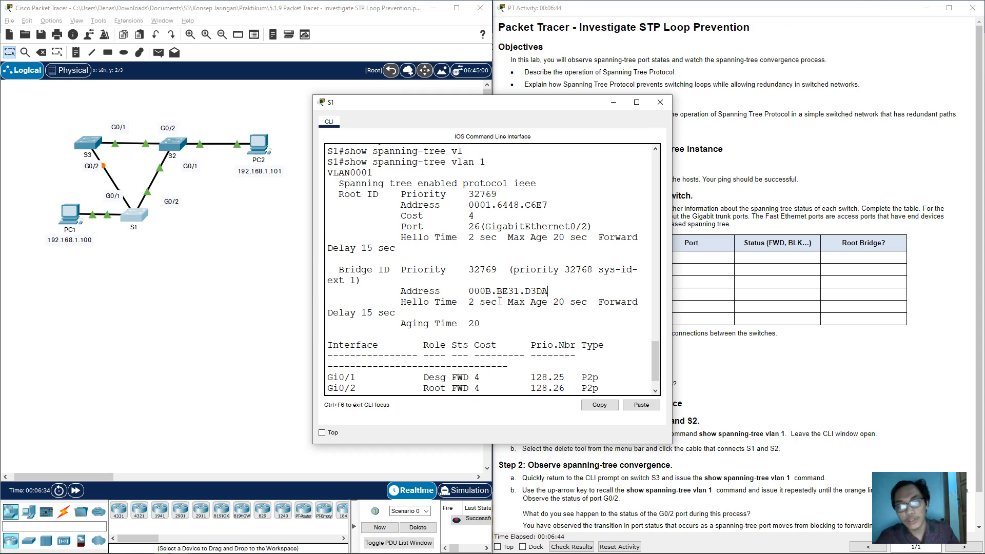
{"action": "left_click_drag", "start_coordinate": [468, 301], "coordinate": [480, 323]}
{"action": "left_click", "coordinate": [414, 314]}
{"action": "left_click", "coordinate": [498, 325]}
{"action": "scroll", "coordinate": [411, 318], "scroll_direction": "down", "scroll_amount": 1}
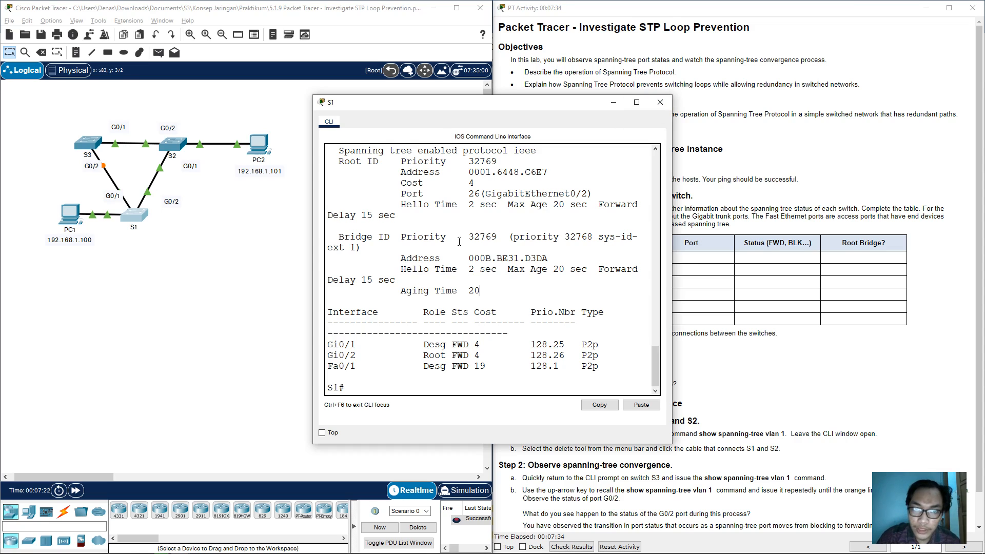
{"action": "scroll", "coordinate": [356, 164], "scroll_direction": "up", "scroll_amount": 3}
{"action": "scroll", "coordinate": [348, 180], "scroll_direction": "down", "scroll_amount": 1}
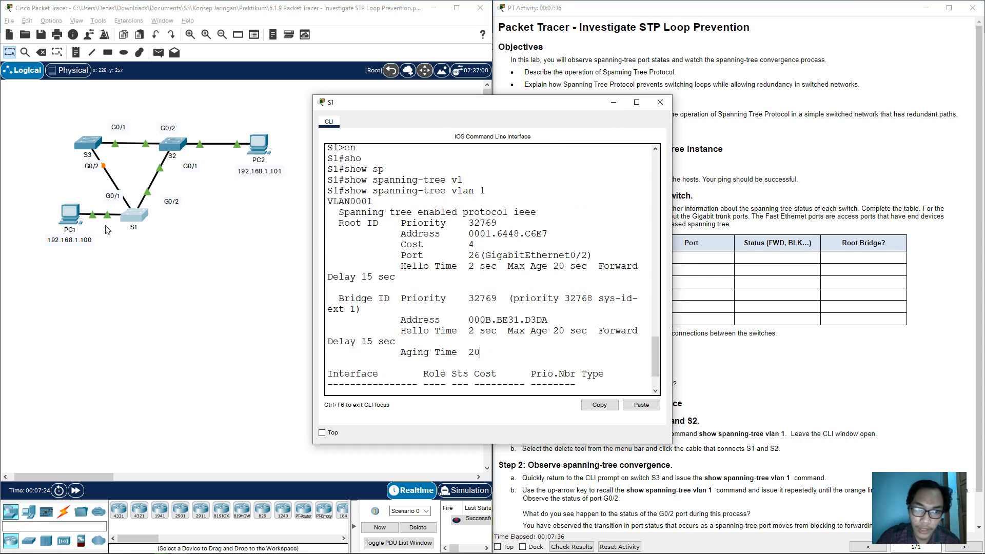
{"action": "left_click", "coordinate": [660, 103]}
Step: Open the command line of switch S3 and enter privileged EXEC mode with en
{"action": "left_click", "coordinate": [87, 141]}
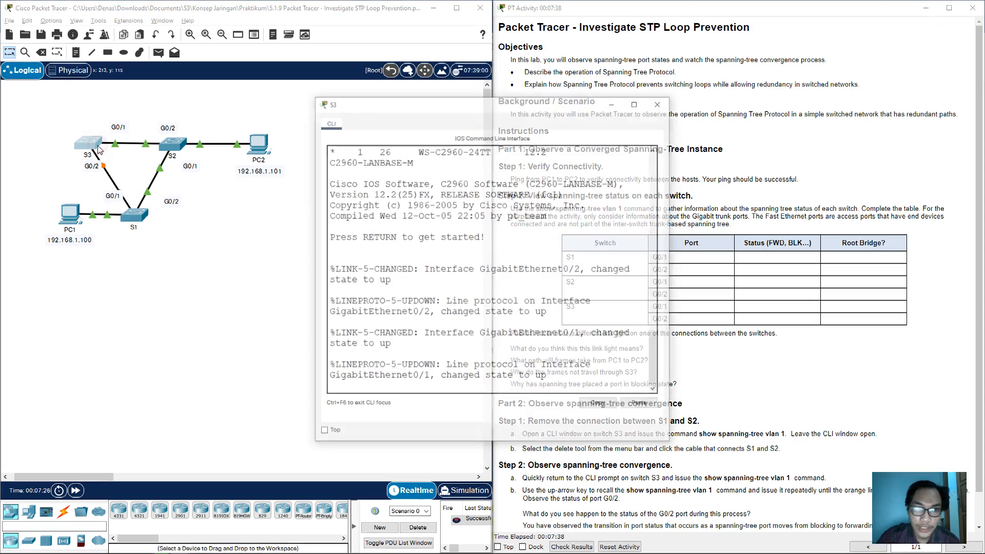
{"action": "key", "text": "Return"}
{"action": "type", "text": "en"}
{"action": "key", "text": "Return"}
Step: Run show spanning-tree vlan 1 on switch S3
{"action": "type", "text": "sh"}
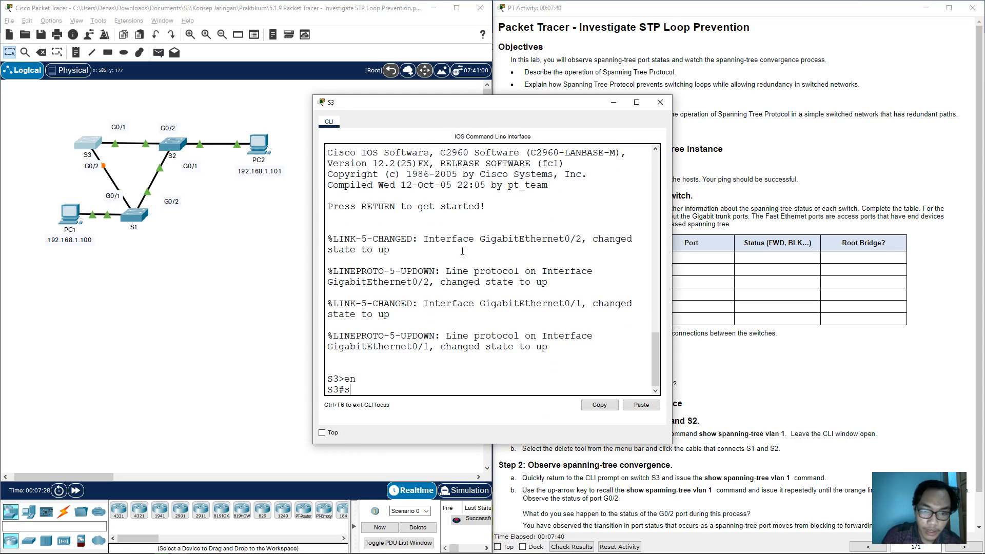
{"action": "key", "text": "Tab"}
{"action": "type", "text": "sp"}
{"action": "key", "text": "Tab"}
{"action": "type", "text": "vl"}
{"action": "key", "text": "Tab"}
{"action": "type", "text": "1"}
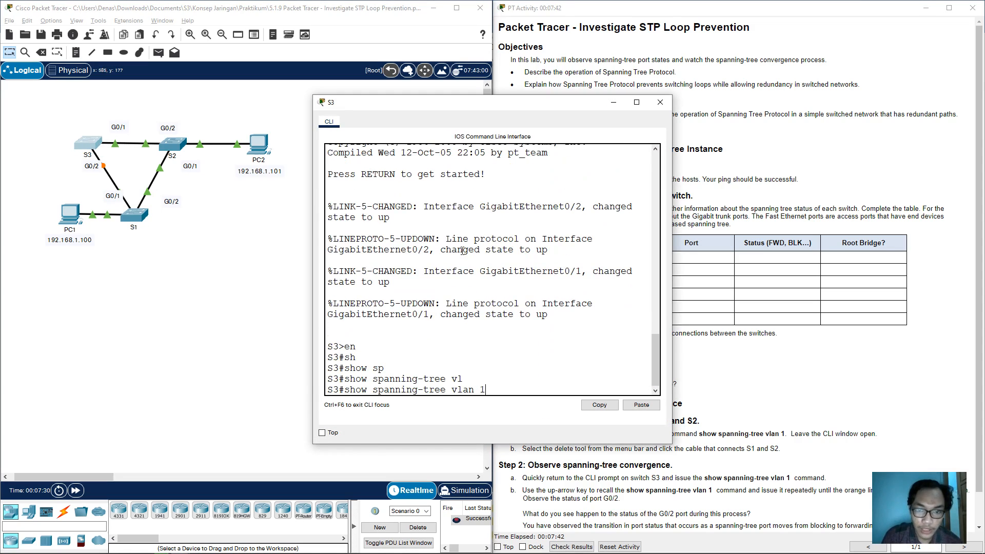
{"action": "key", "text": "Return"}
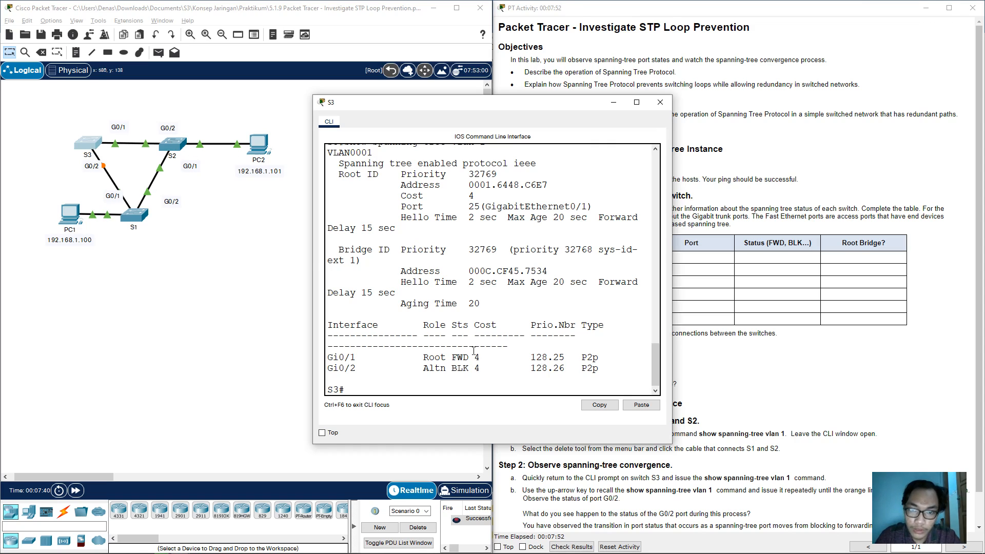
Step: Examine the Root ID and Bridge ID sections of S3's spanning-tree output, comparing their addresses
{"action": "scroll", "coordinate": [489, 357], "scroll_direction": "up", "scroll_amount": 1}
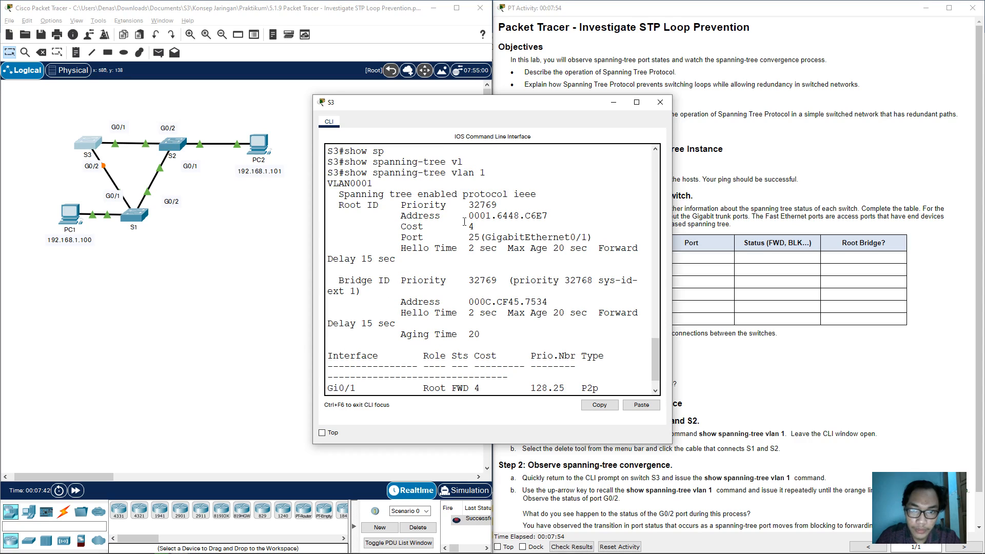
{"action": "left_click_drag", "start_coordinate": [394, 199], "coordinate": [557, 283]}
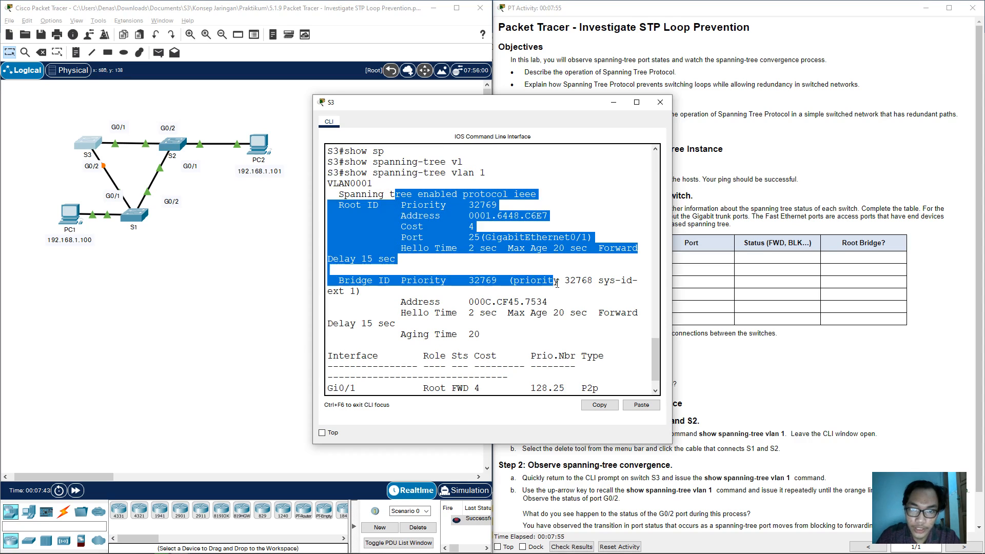
{"action": "left_click", "coordinate": [404, 216]}
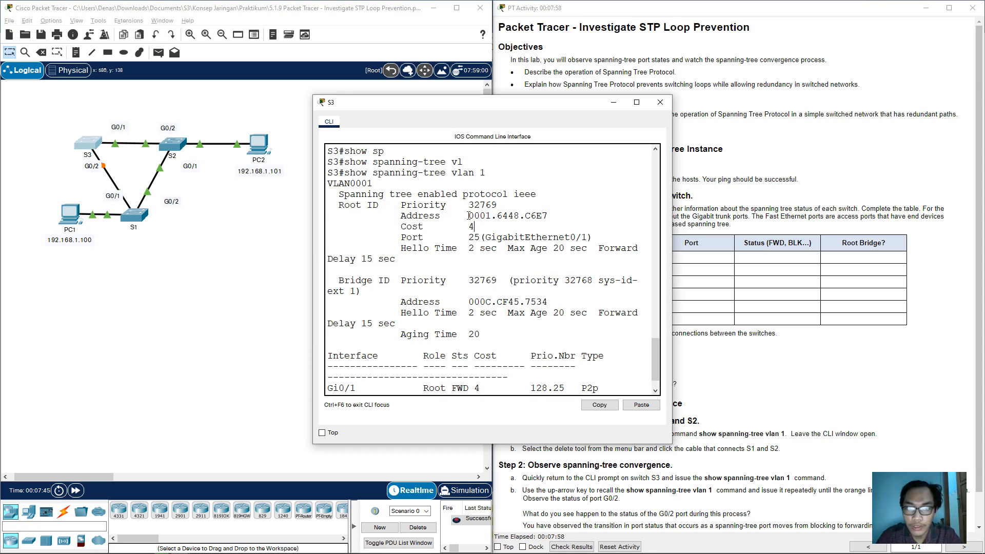
{"action": "left_click_drag", "start_coordinate": [468, 215], "coordinate": [548, 216]}
{"action": "left_click", "coordinate": [549, 215]}
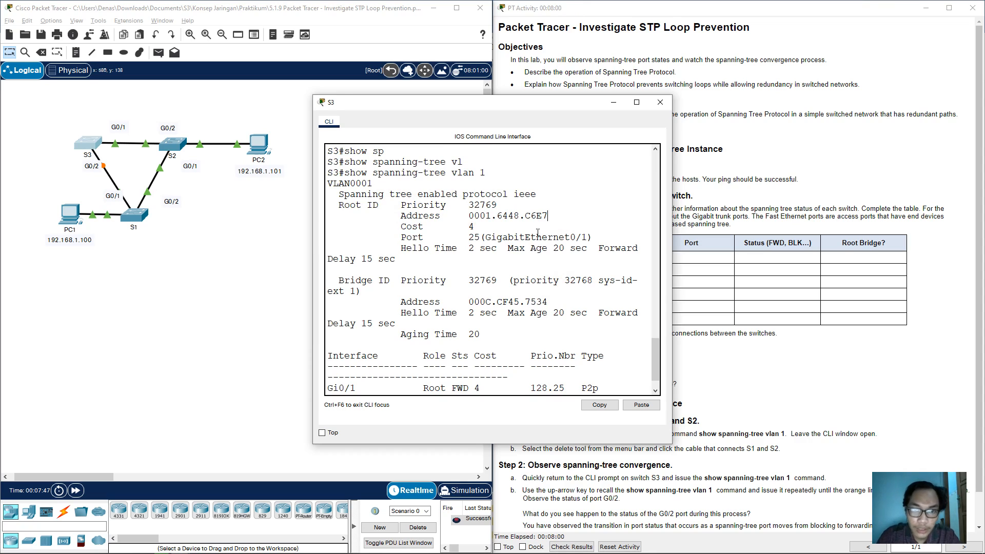
{"action": "left_click", "coordinate": [394, 281]}
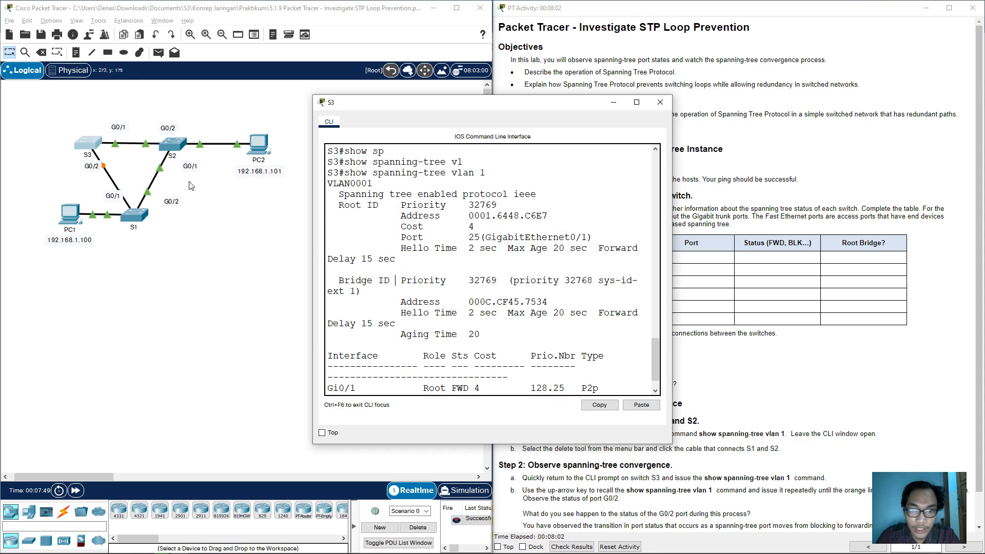
{"action": "left_click_drag", "start_coordinate": [473, 303], "coordinate": [523, 303]}
{"action": "left_click", "coordinate": [522, 303]}
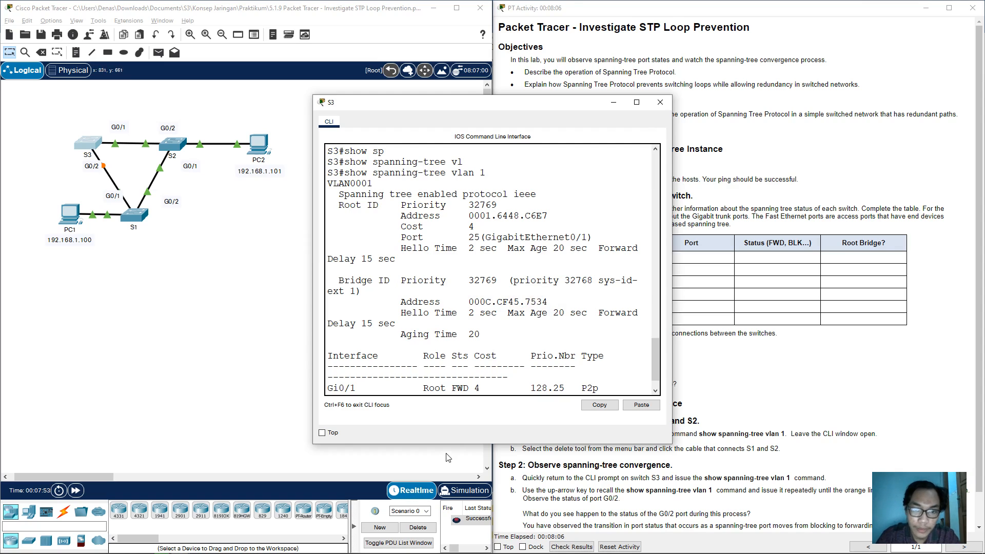
Step: Check the role, status and cost of the Gigabit ports in S3's interface table, and close its command line
{"action": "scroll", "coordinate": [352, 359], "scroll_direction": "down", "scroll_amount": 1}
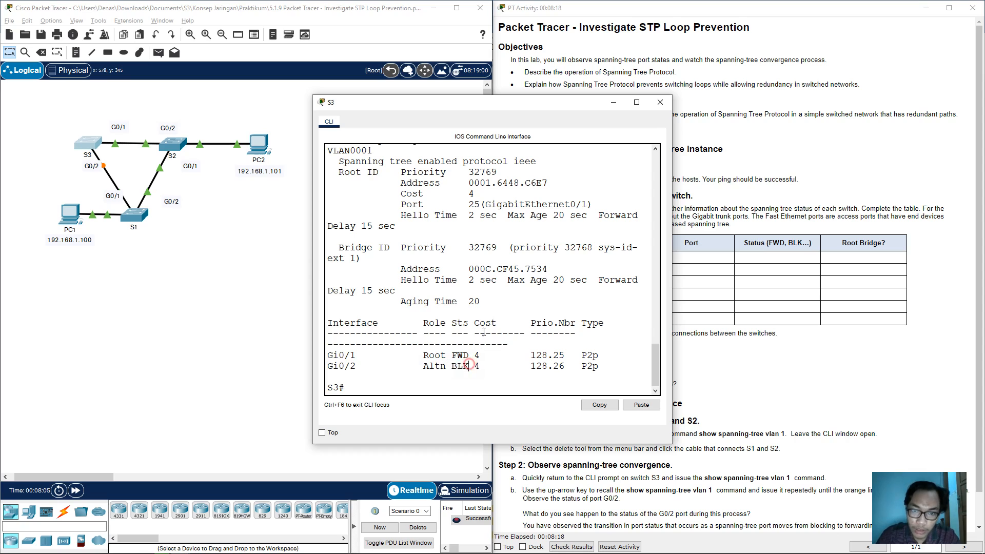
{"action": "left_click_drag", "start_coordinate": [475, 366], "coordinate": [504, 366]}
{"action": "left_click", "coordinate": [504, 366]}
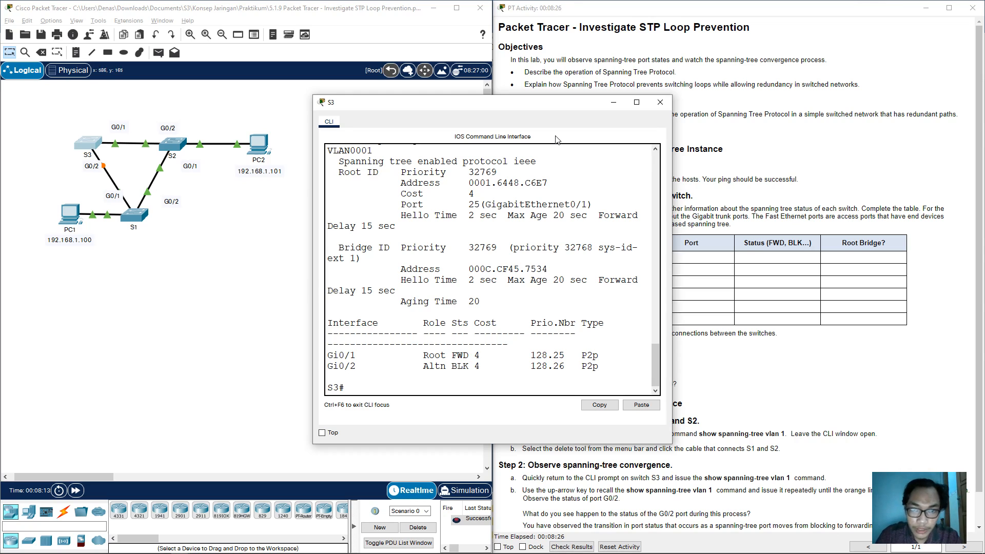
{"action": "left_click", "coordinate": [661, 102]}
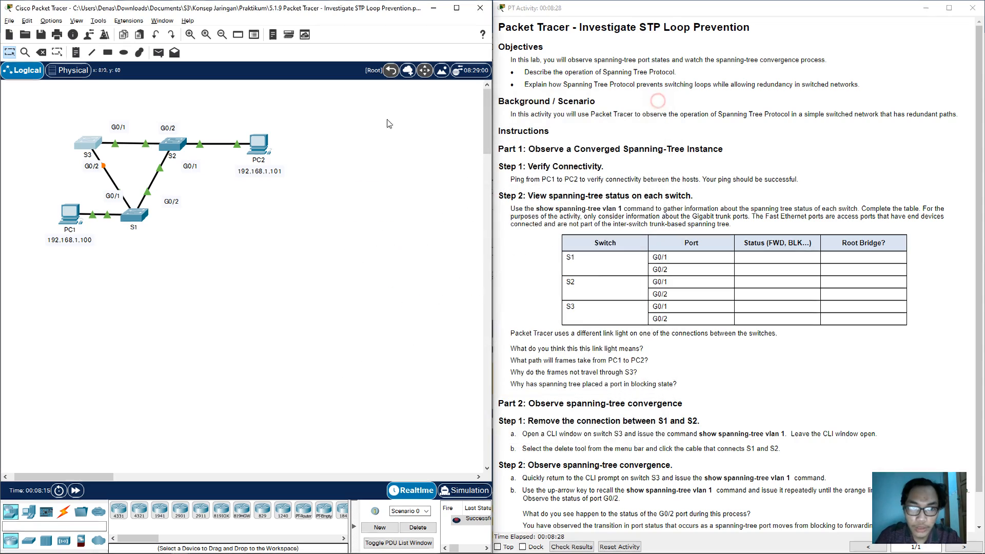
Step: Open the command line of switch S2 and enter privileged EXEC mode with en
{"action": "left_click", "coordinate": [172, 144]}
{"action": "key", "text": "Return"}
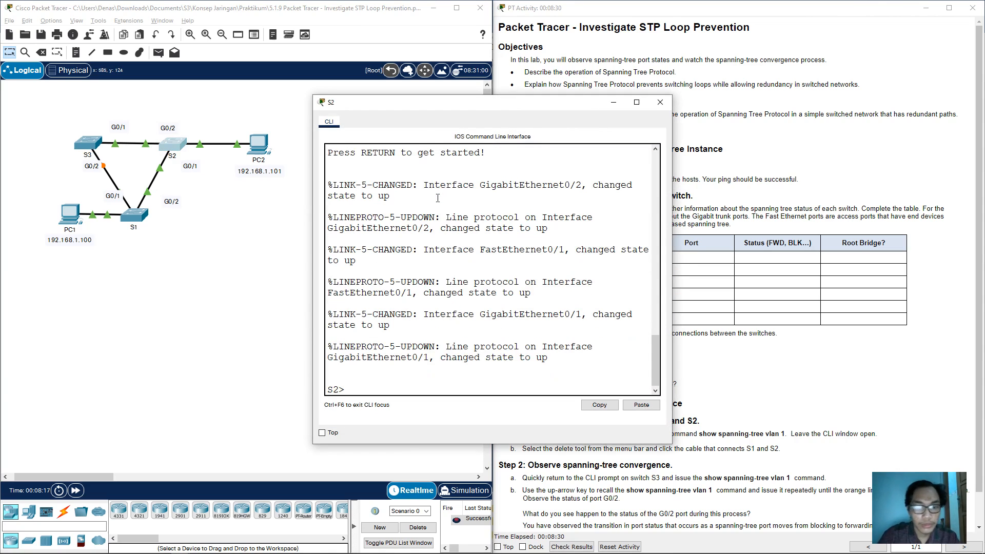
{"action": "type", "text": "en"}
{"action": "key", "text": "Return"}
{"action": "type", "text": "conf"}
{"action": "key", "text": "BackSpace"}
{"action": "key", "text": "BackSpace"}
{"action": "key", "text": "BackSpace"}
{"action": "key", "text": "BackSpace"}
Step: Run show spanning-tree vlan 1 on switch S2
{"action": "type", "text": "sh"}
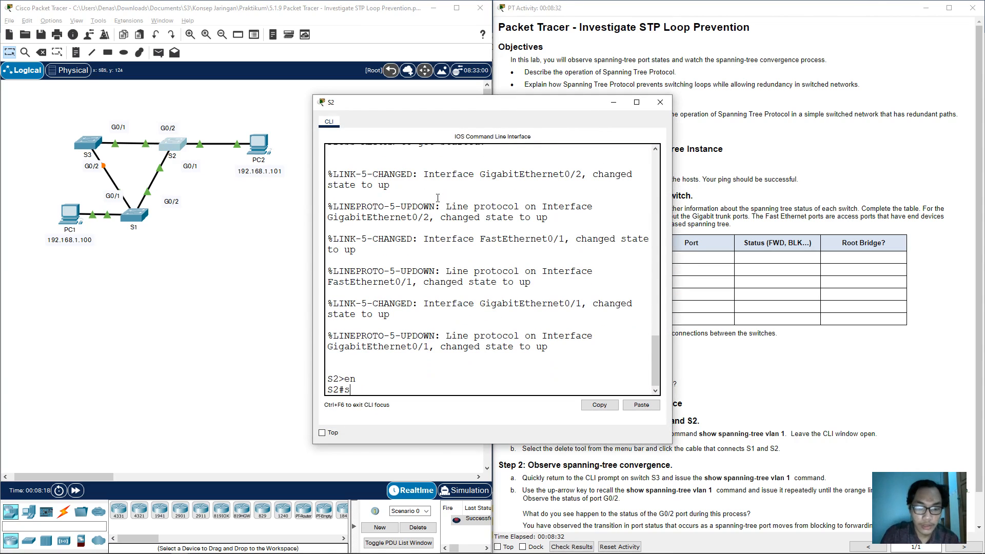
{"action": "key", "text": "Tab"}
{"action": "type", "text": "sp"}
{"action": "key", "text": "Tab"}
{"action": "type", "text": "vl"}
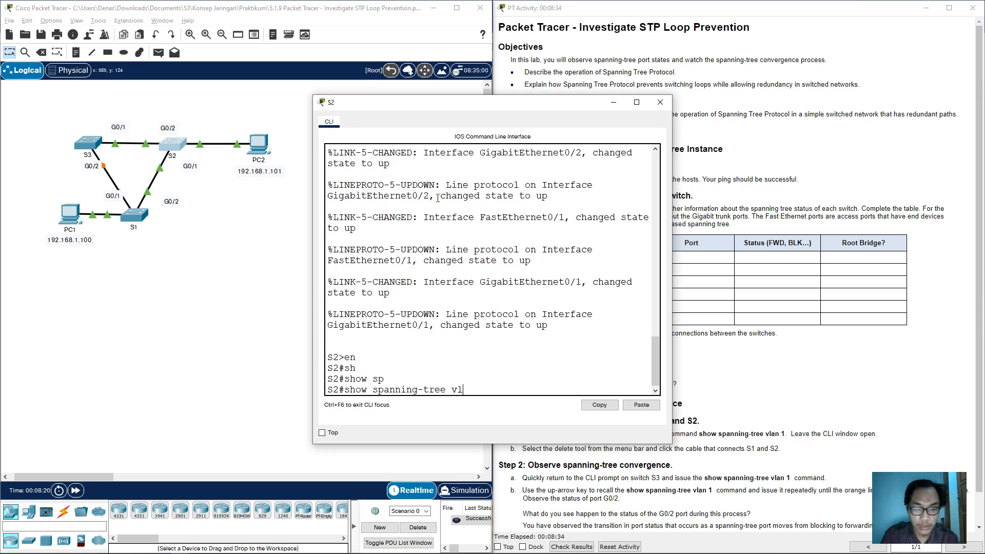
{"action": "key", "text": "Tab"}
{"action": "type", "text": "1"}
{"action": "key", "text": "Return"}
Step: Examine the Root ID section of S2's spanning-tree output, including its address and the line about the root bridge
{"action": "scroll", "coordinate": [474, 257], "scroll_direction": "up", "scroll_amount": 1}
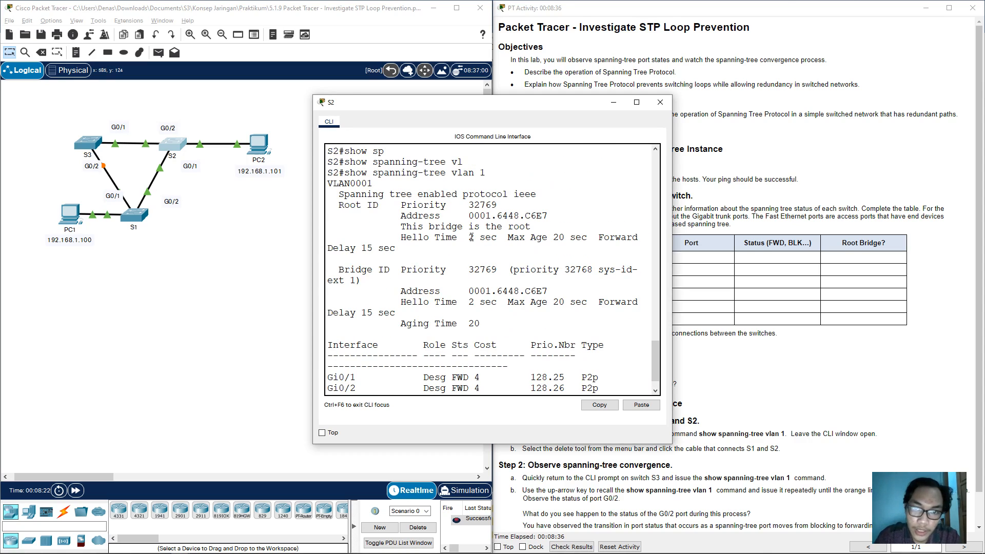
{"action": "left_click", "coordinate": [520, 215]}
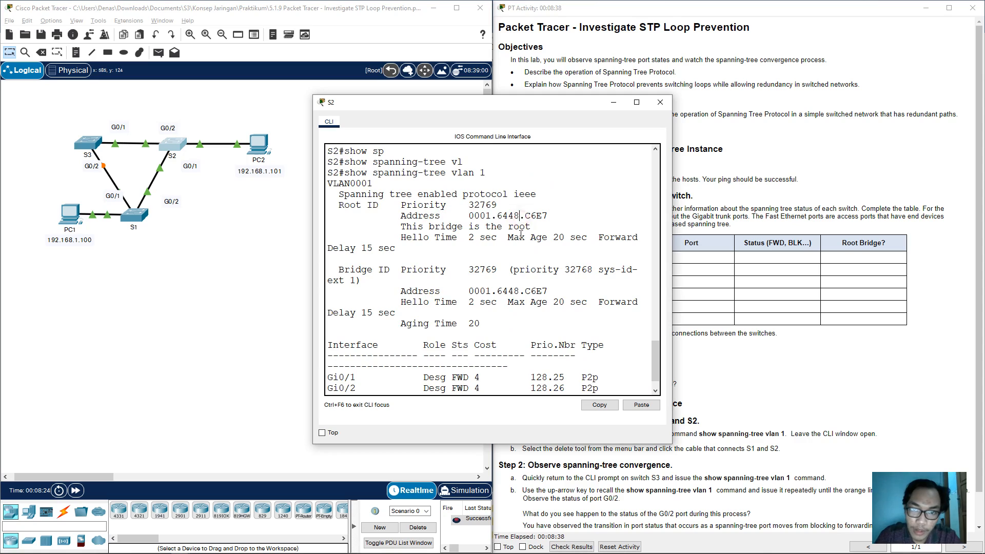
{"action": "scroll", "coordinate": [518, 231], "scroll_direction": "down", "scroll_amount": 1}
{"action": "scroll", "coordinate": [518, 237], "scroll_direction": "up", "scroll_amount": 1}
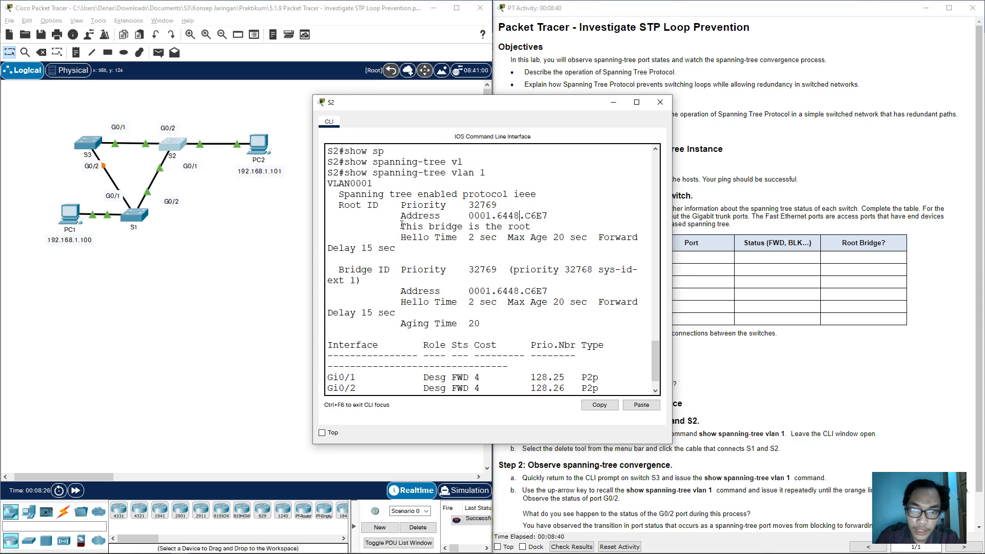
{"action": "left_click_drag", "start_coordinate": [402, 225], "coordinate": [531, 224]}
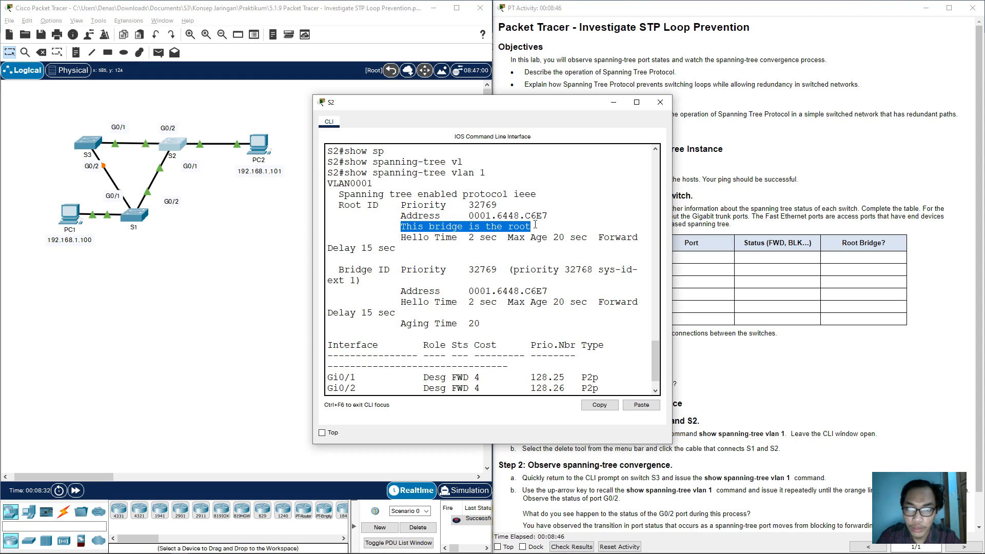
{"action": "left_click", "coordinate": [434, 248]}
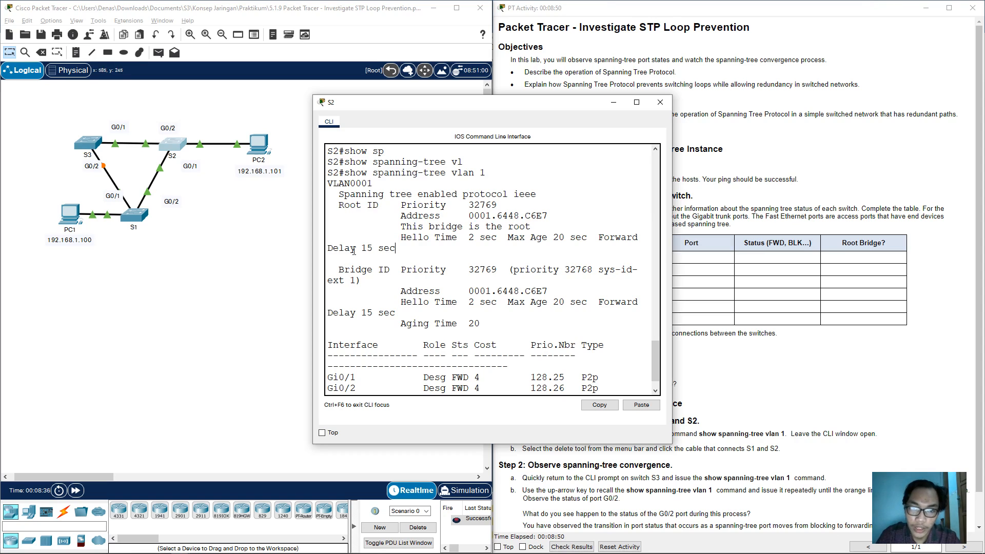
Step: Compare the Bridge ID priority and address in S2's output with its Root ID values
{"action": "left_click_drag", "start_coordinate": [406, 290], "coordinate": [518, 291]}
{"action": "left_click", "coordinate": [508, 291]}
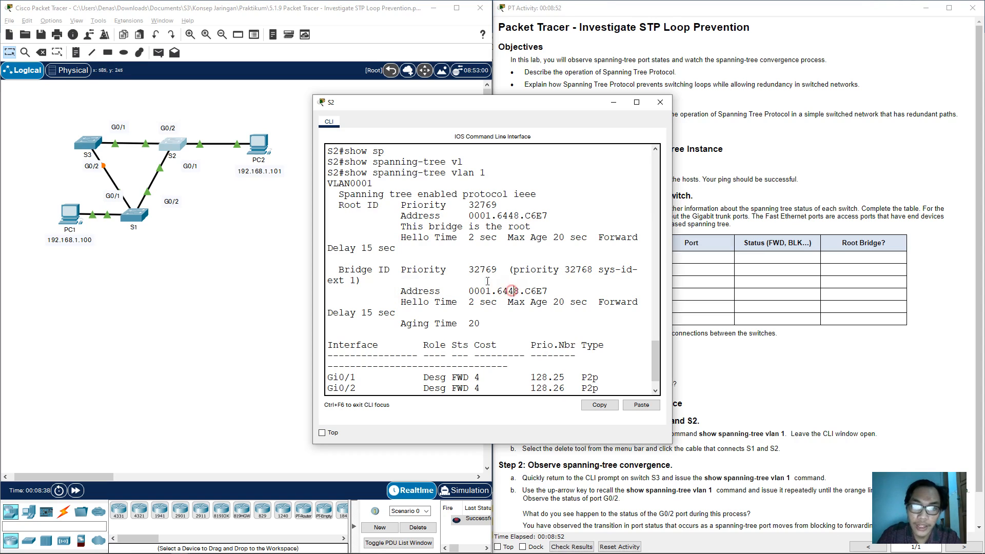
{"action": "left_click", "coordinate": [475, 203]}
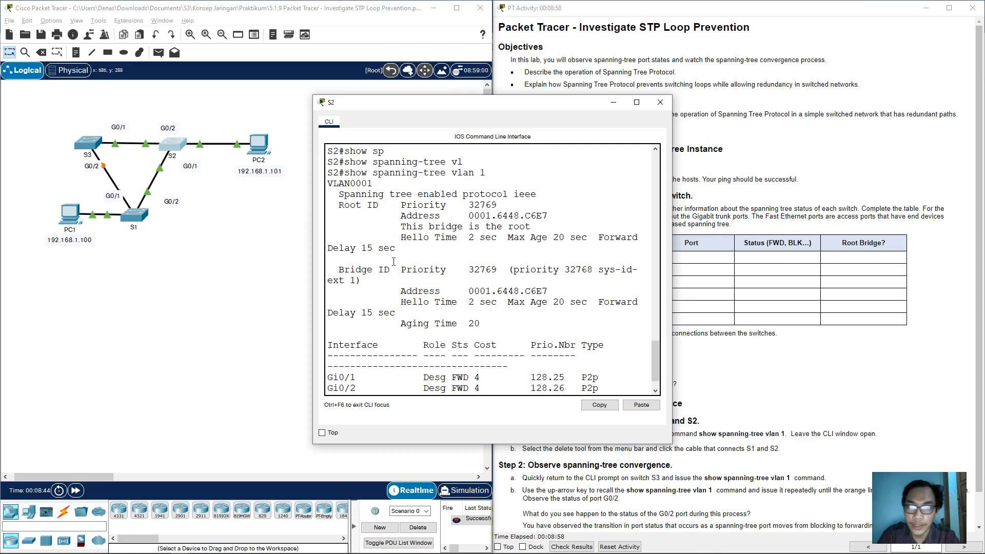
{"action": "left_click", "coordinate": [405, 292]}
{"action": "left_click_drag", "start_coordinate": [469, 291], "coordinate": [549, 291]}
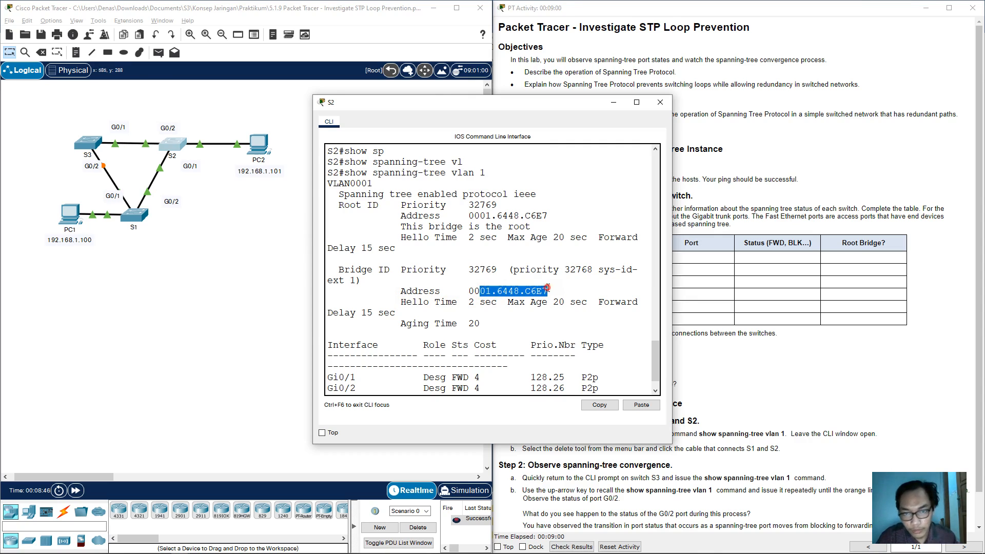
{"action": "left_click", "coordinate": [556, 289]}
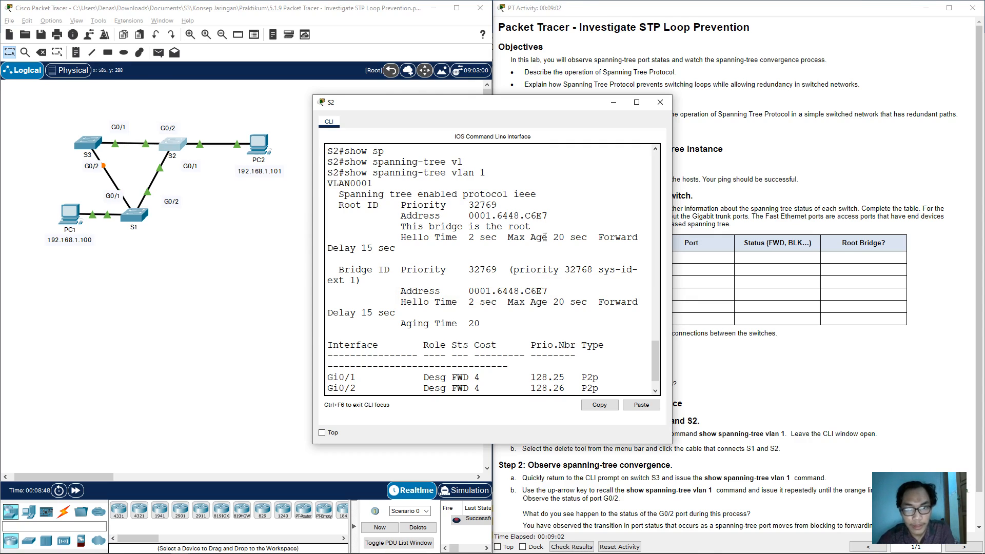
Step: Check the port roles and statuses in S2's interface table, and close its command line
{"action": "scroll", "coordinate": [483, 303], "scroll_direction": "down", "scroll_amount": 1}
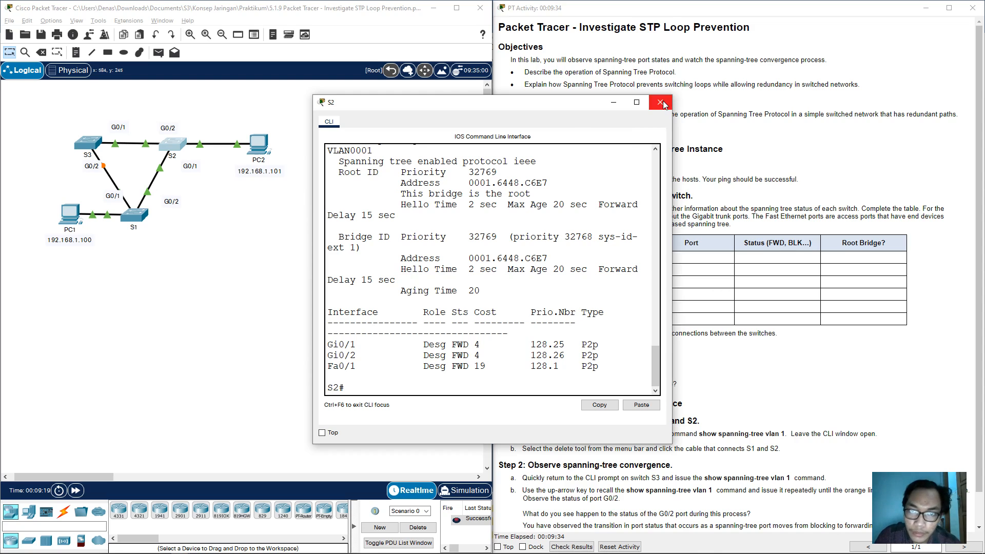
{"action": "left_click_drag", "start_coordinate": [592, 110], "coordinate": [407, 123]}
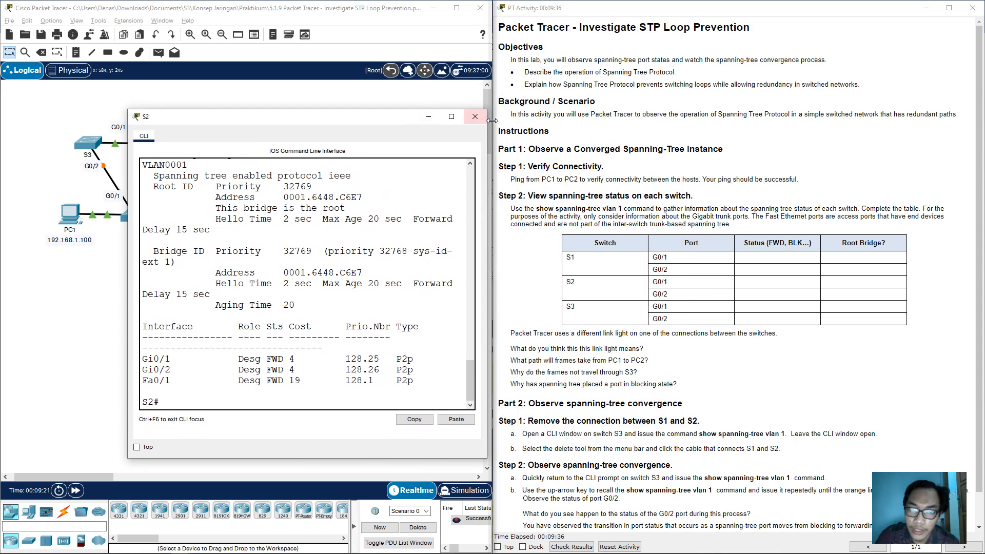
{"action": "left_click", "coordinate": [480, 120]}
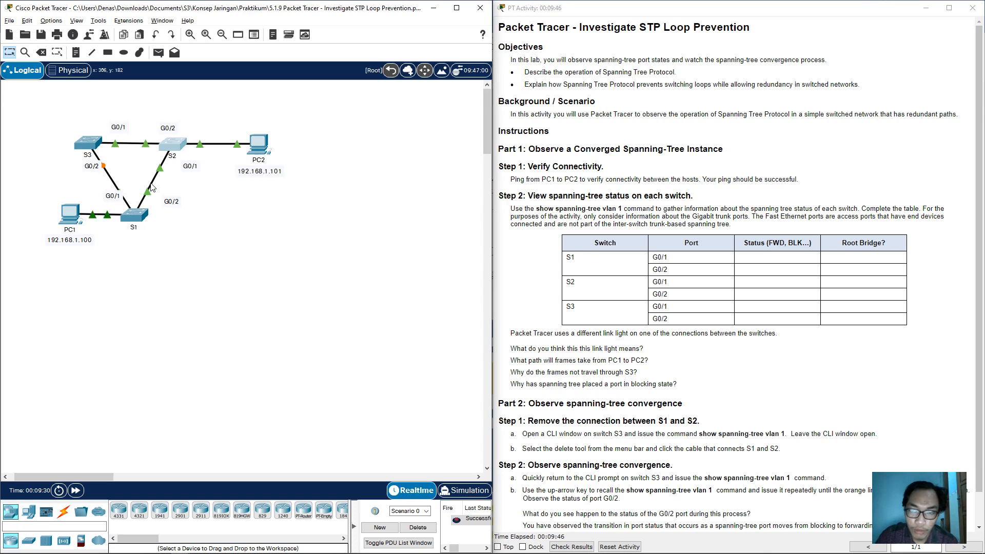
Step: Review the lab's port status table and link light question, comparing them with the switch links in the topology
{"action": "left_click", "coordinate": [842, 241]}
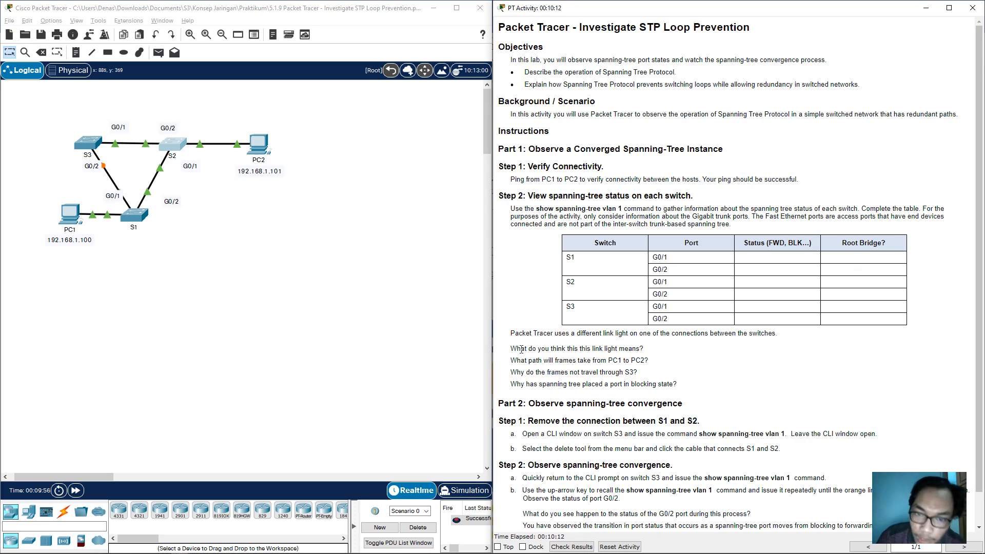
{"action": "left_click_drag", "start_coordinate": [551, 349], "coordinate": [590, 352]}
{"action": "left_click", "coordinate": [571, 351]}
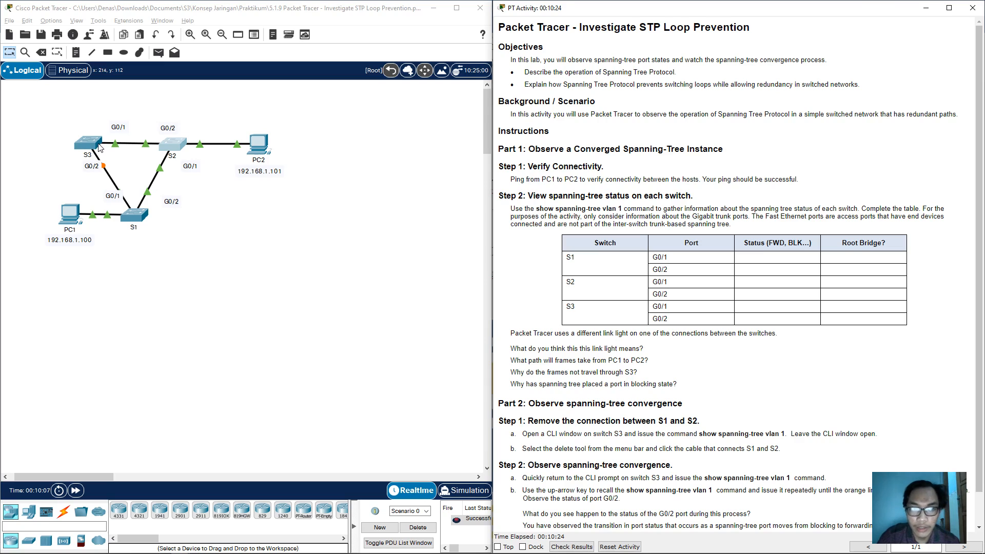
{"action": "left_click", "coordinate": [110, 121]}
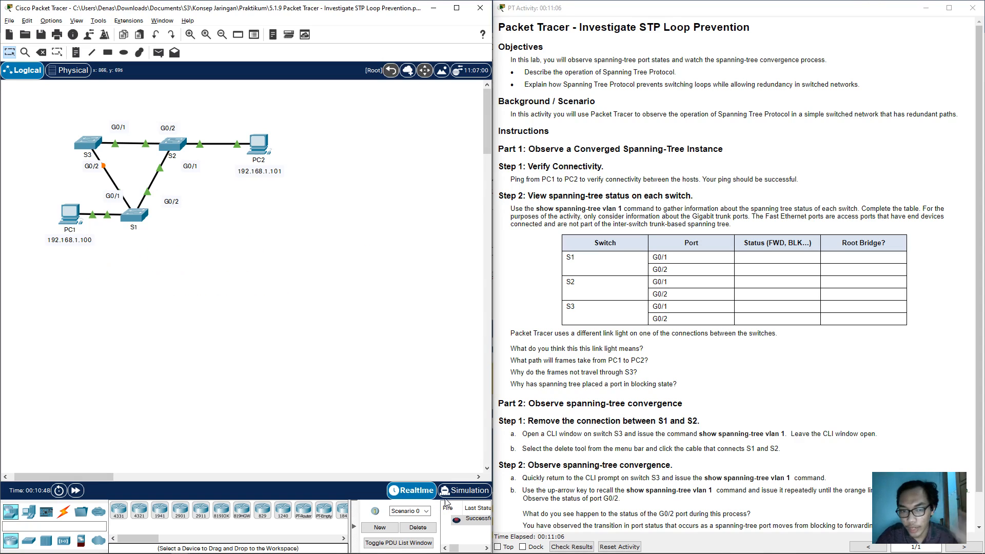
Step: Switch the network from Realtime to Simulation mode
{"action": "left_click", "coordinate": [463, 492]}
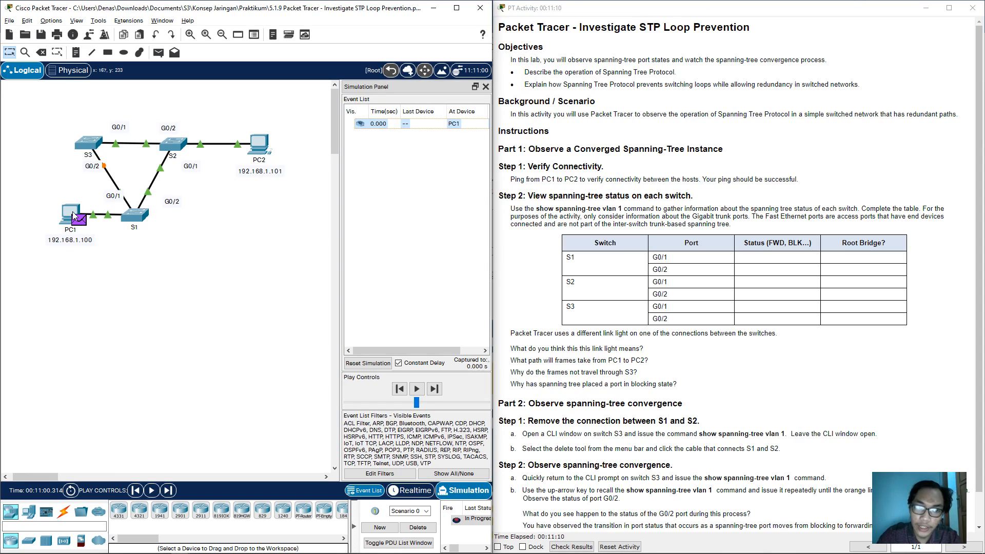
Step: Play the simulation and trace the message from PC1 through the switches to PC2 and back
{"action": "left_click", "coordinate": [418, 390]}
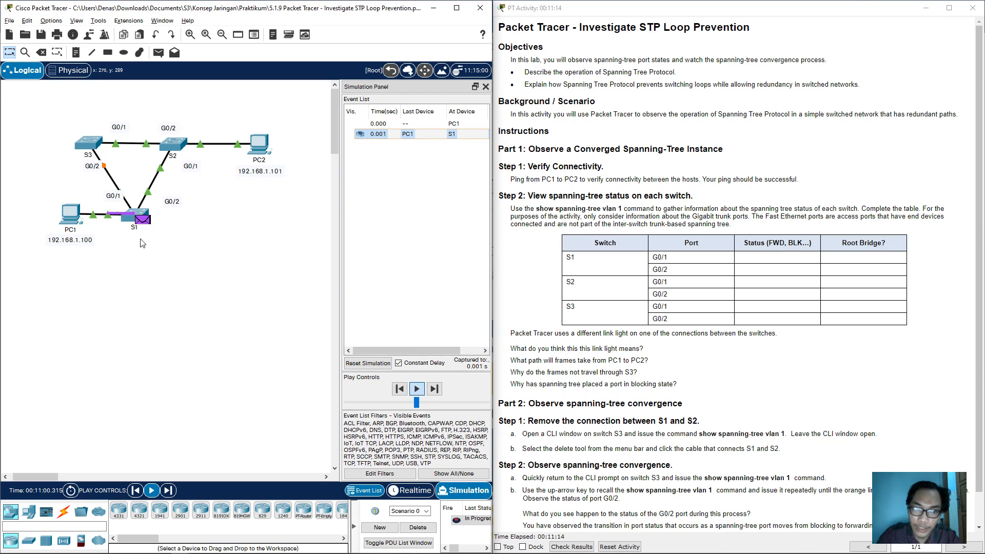
{"action": "left_click", "coordinate": [418, 390]}
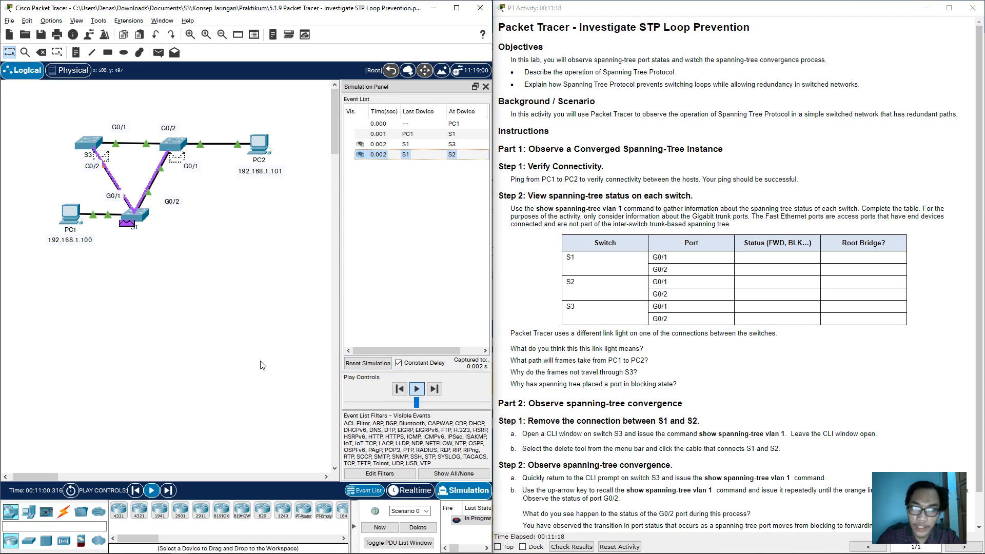
{"action": "mouse_move", "coordinate": [144, 229]}
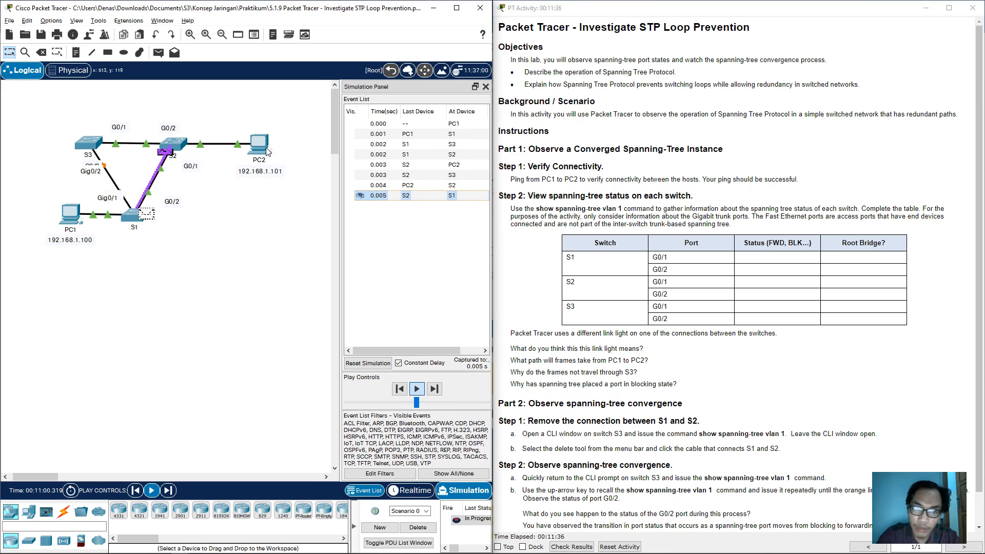
{"action": "mouse_move", "coordinate": [170, 146]}
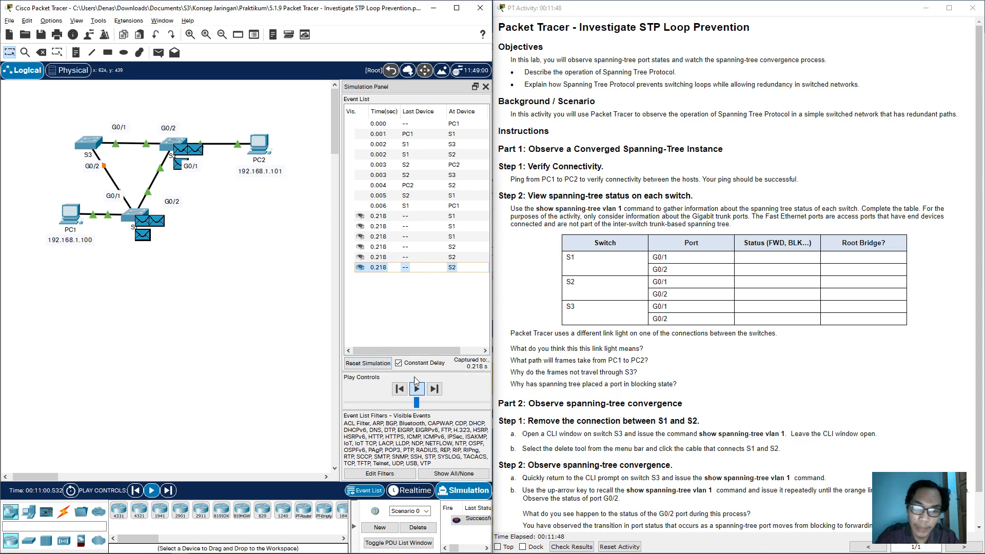
Step: Step the simulation back to the reply's arrival at PC1, and switch the network to Realtime mode
{"action": "left_click", "coordinate": [400, 390]}
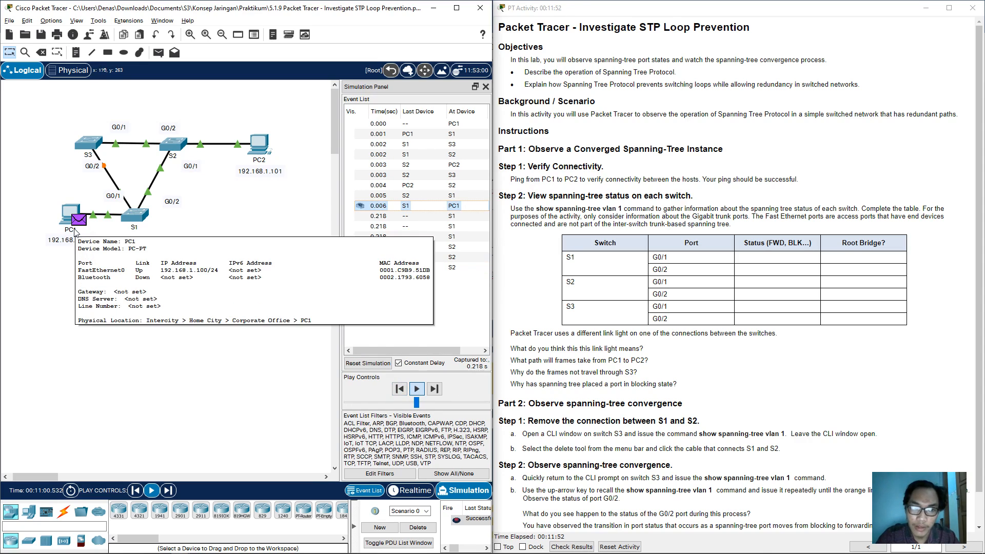
{"action": "left_click", "coordinate": [400, 390]}
{"action": "left_click", "coordinate": [417, 493]}
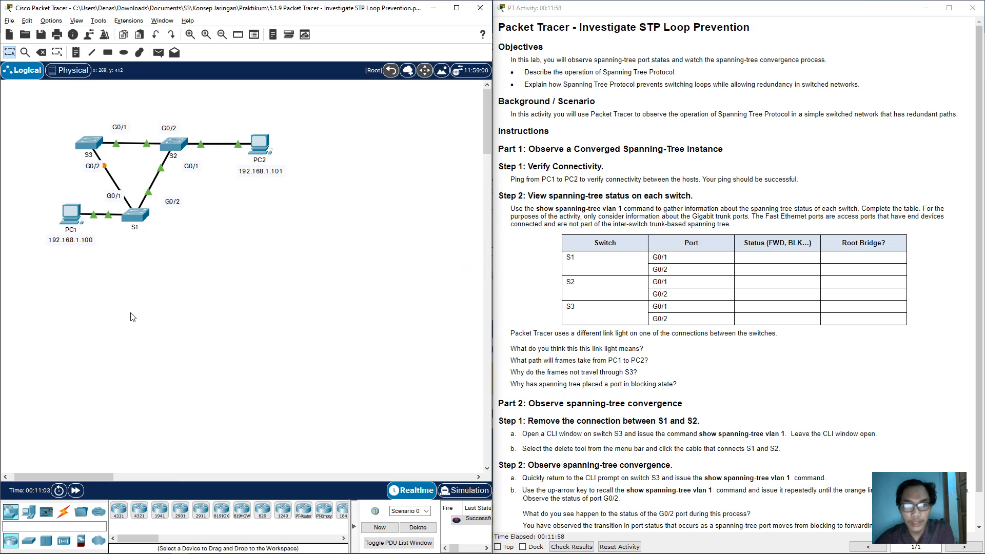
Step: Review the lab question on why frames do not travel through S3, and read on through Part 2
{"action": "mouse_move", "coordinate": [66, 224]}
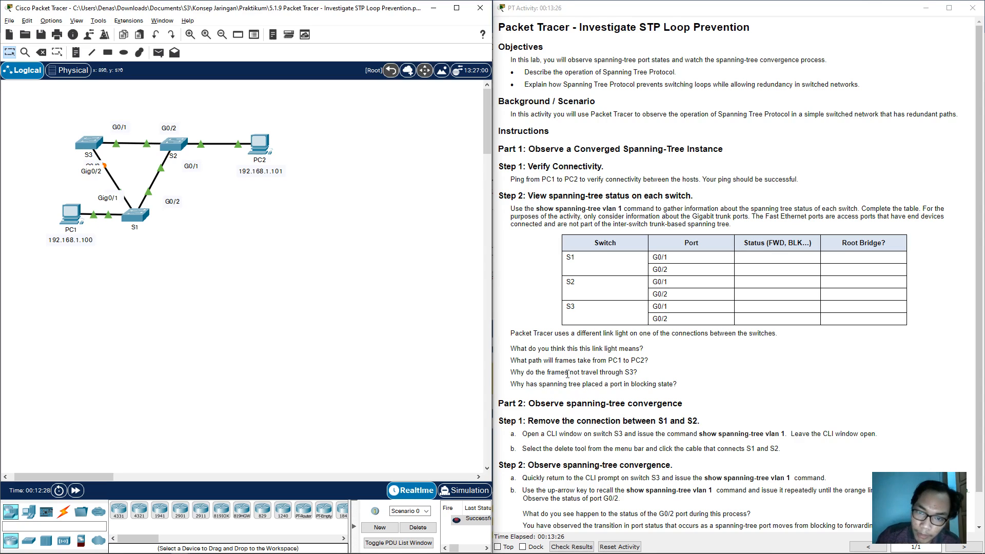
{"action": "left_click", "coordinate": [550, 373]}
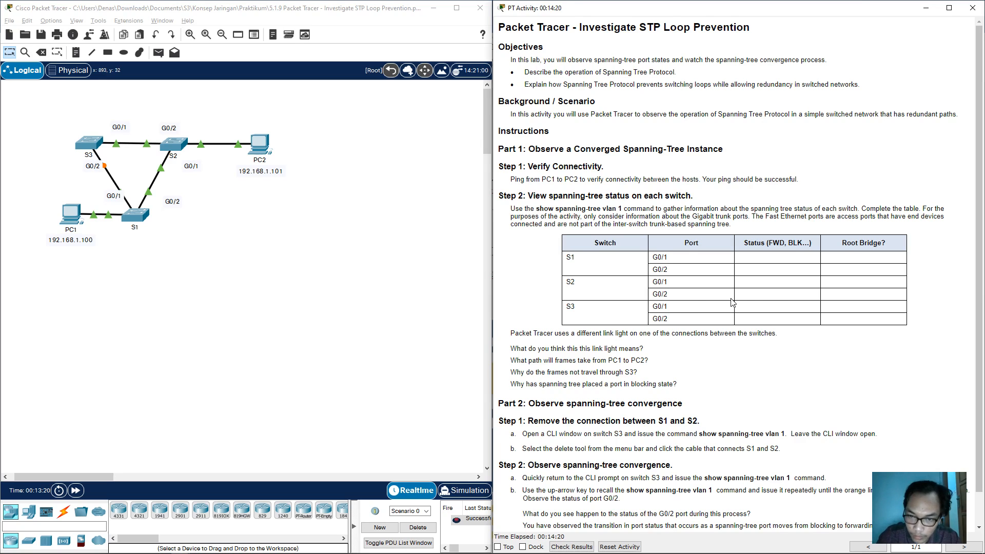
{"action": "scroll", "coordinate": [732, 302], "scroll_direction": "down", "scroll_amount": 1}
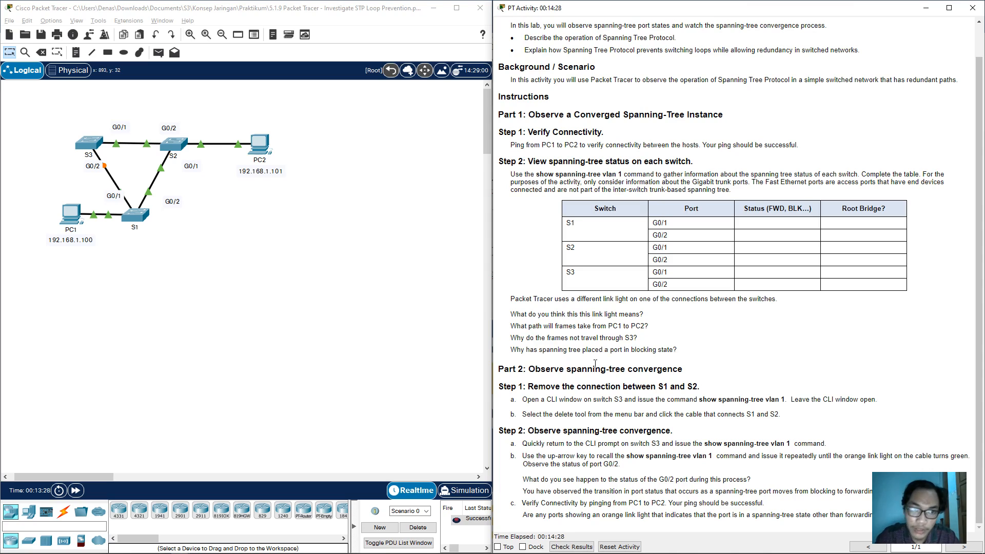
Step: Delete the cable that connects S1 and S2, and return to the selection tool
{"action": "left_click", "coordinate": [299, 303]}
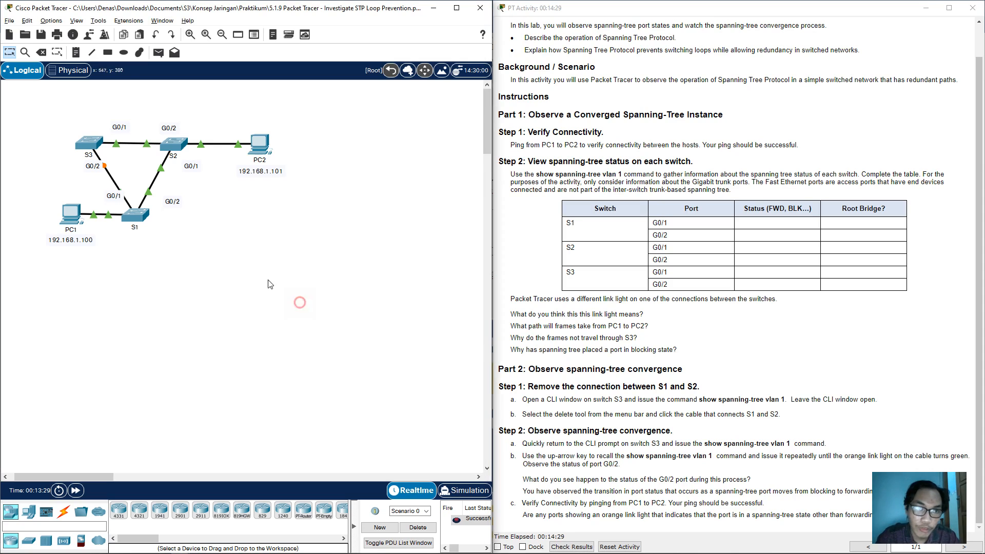
{"action": "left_click", "coordinate": [41, 53]}
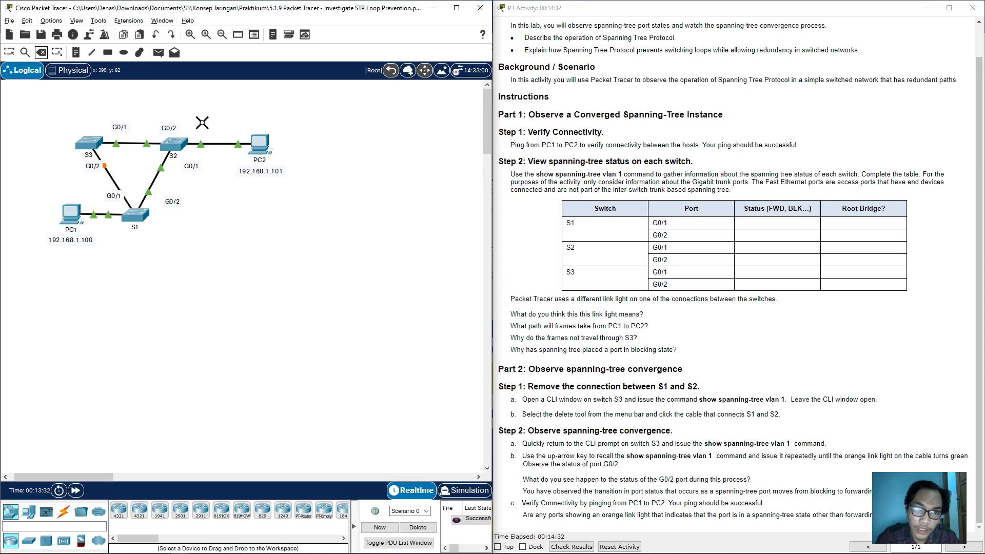
{"action": "left_click", "coordinate": [156, 178]}
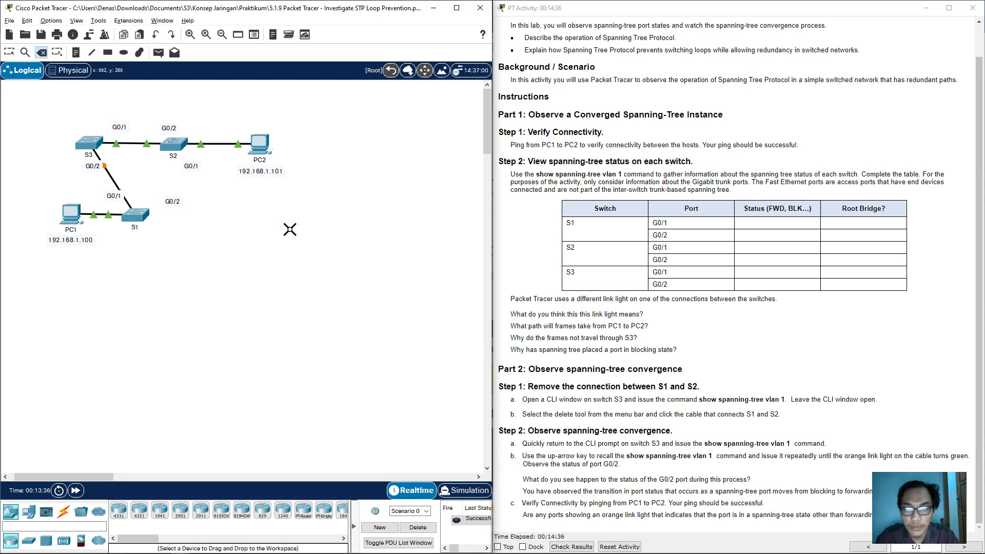
{"action": "left_click", "coordinate": [10, 52]}
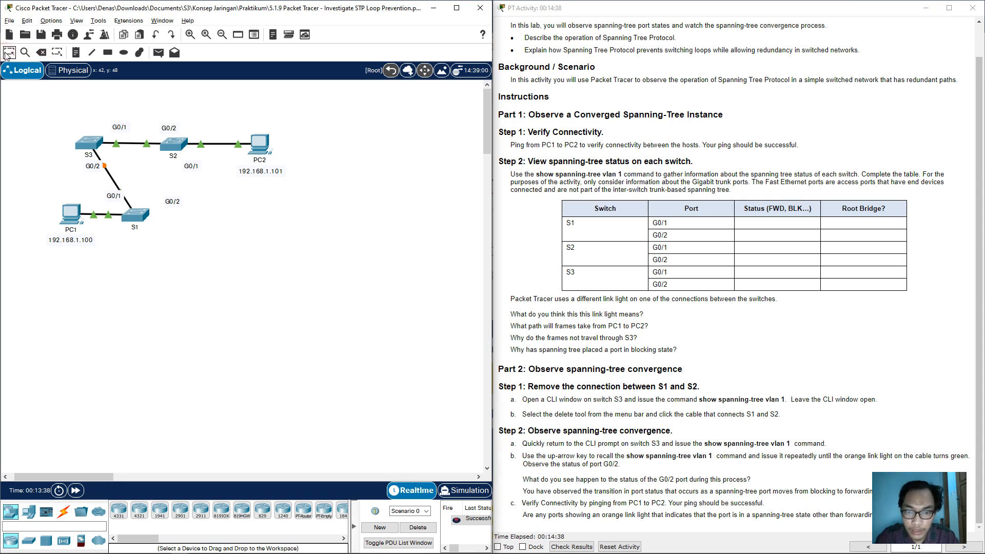
Step: Reissue show spanning-tree vlan 1 in S3's command line and check the role and status of Gi0/2
{"action": "left_click", "coordinate": [89, 145]}
{"action": "left_click_drag", "start_coordinate": [473, 104], "coordinate": [255, 74]}
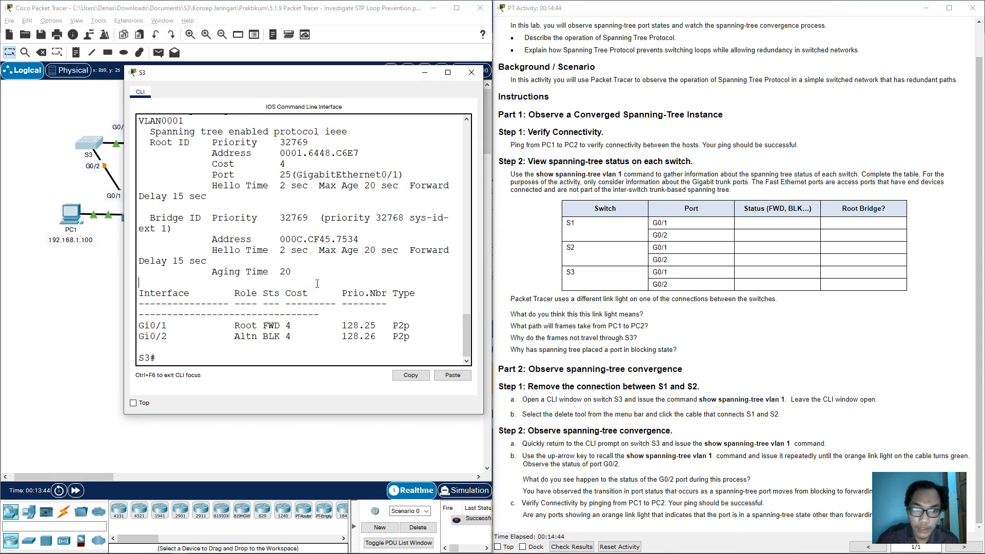
{"action": "key", "text": "Up"}
{"action": "key", "text": "Return"}
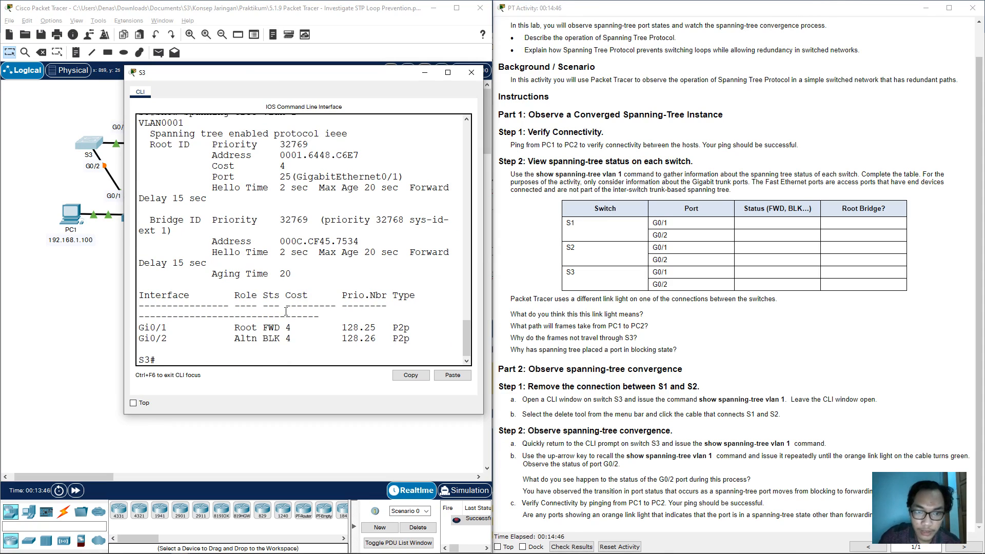
{"action": "key", "text": "Up"}
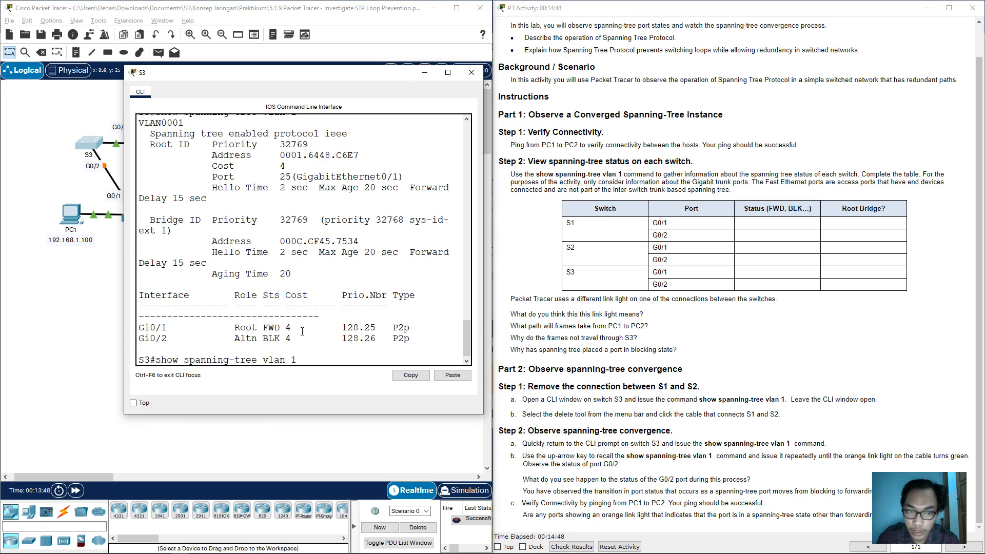
{"action": "key", "text": "Return"}
{"action": "left_click_drag", "start_coordinate": [261, 340], "coordinate": [299, 339]}
{"action": "left_click", "coordinate": [299, 339]}
{"action": "left_click_drag", "start_coordinate": [157, 337], "coordinate": [271, 340]}
Step: Read the lab's Part 2 instructions on deleting the S1–S2 cable and observing convergence
{"action": "left_click", "coordinate": [629, 407]}
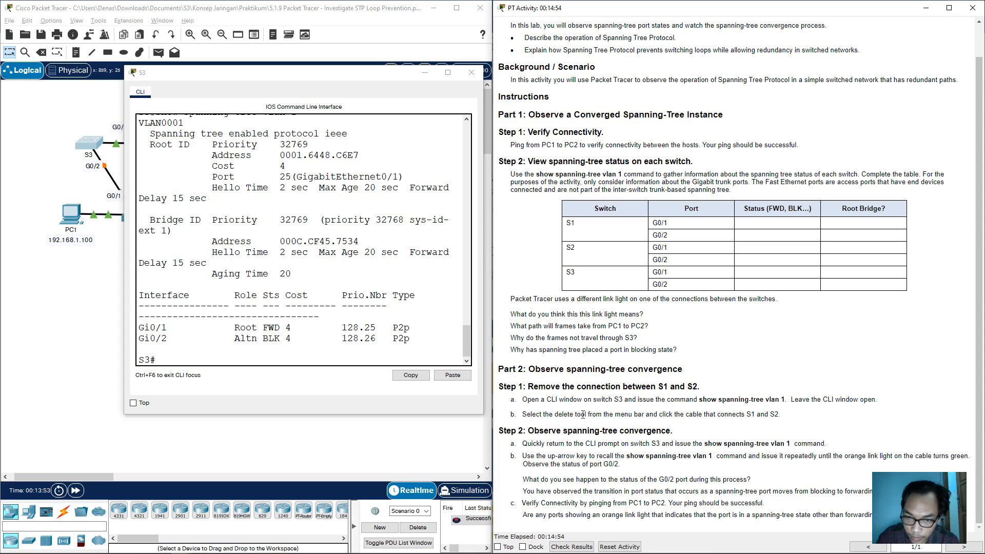
{"action": "left_click_drag", "start_coordinate": [583, 415], "coordinate": [655, 431]}
{"action": "left_click", "coordinate": [650, 424]}
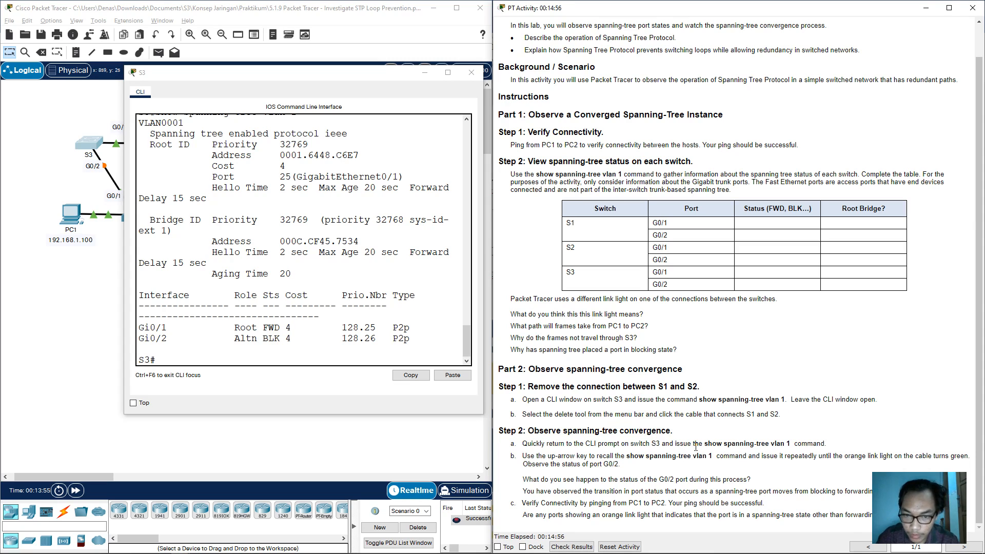
{"action": "left_click_drag", "start_coordinate": [557, 415], "coordinate": [635, 414]}
Step: Uncover the S3–S1 link in the topology, rerun show spanning-tree vlan 1 on S3, and check Gi0/2's status
{"action": "left_click_drag", "start_coordinate": [311, 74], "coordinate": [334, 87]}
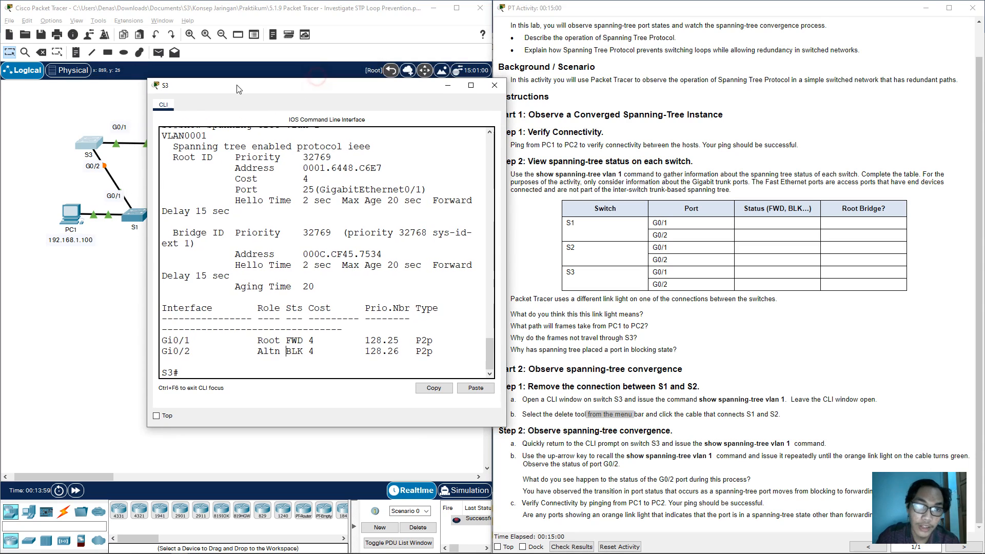
{"action": "key", "text": "Up"}
{"action": "key", "text": "Return"}
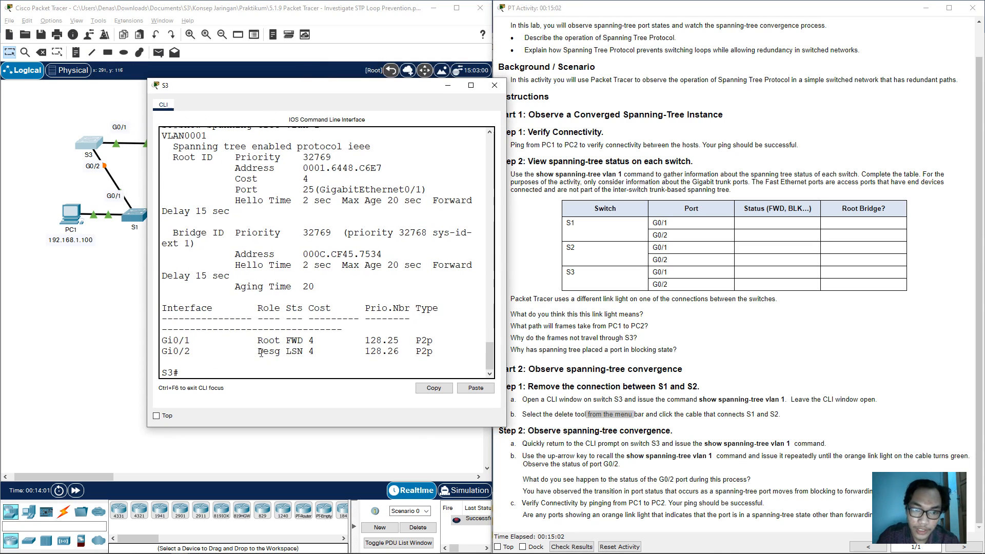
{"action": "left_click_drag", "start_coordinate": [287, 352], "coordinate": [303, 352]}
{"action": "left_click", "coordinate": [303, 353]}
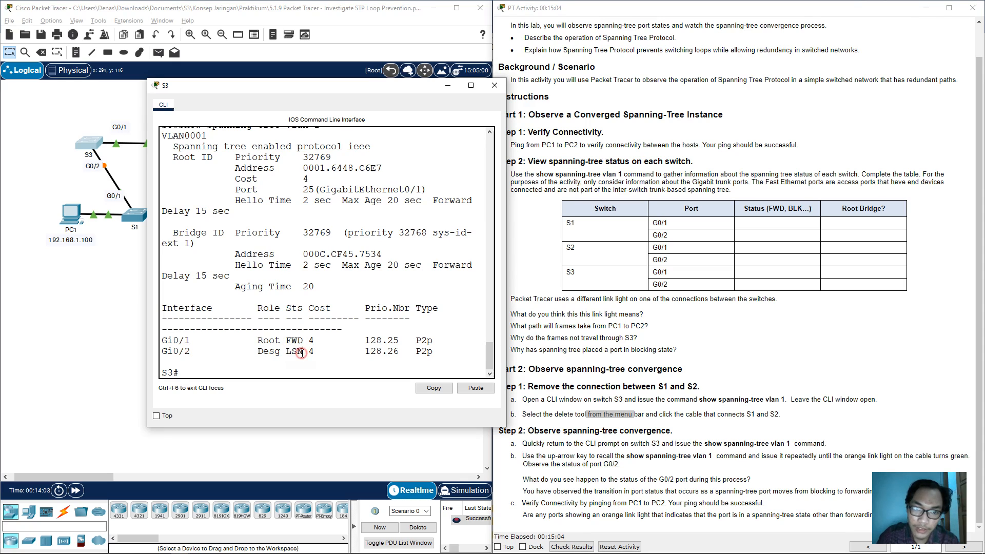
Step: Compare Gi0/2's role and status between the previous and latest spanning-tree outputs on S3
{"action": "key", "text": "Up"}
{"action": "key", "text": "Return"}
{"action": "key", "text": "Up"}
{"action": "key", "text": "Return"}
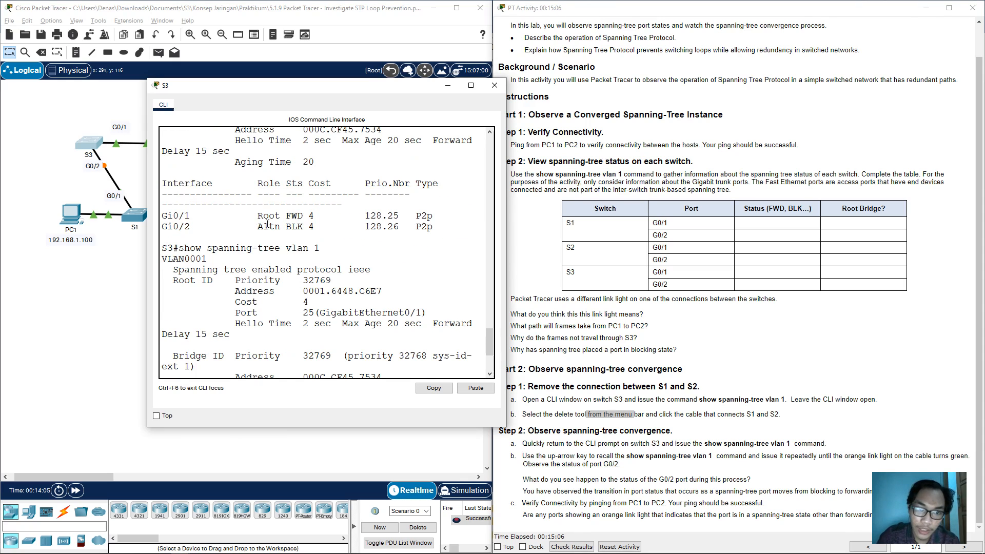
{"action": "left_click_drag", "start_coordinate": [259, 226], "coordinate": [284, 227]}
{"action": "scroll", "coordinate": [285, 257], "scroll_direction": "down", "scroll_amount": 4}
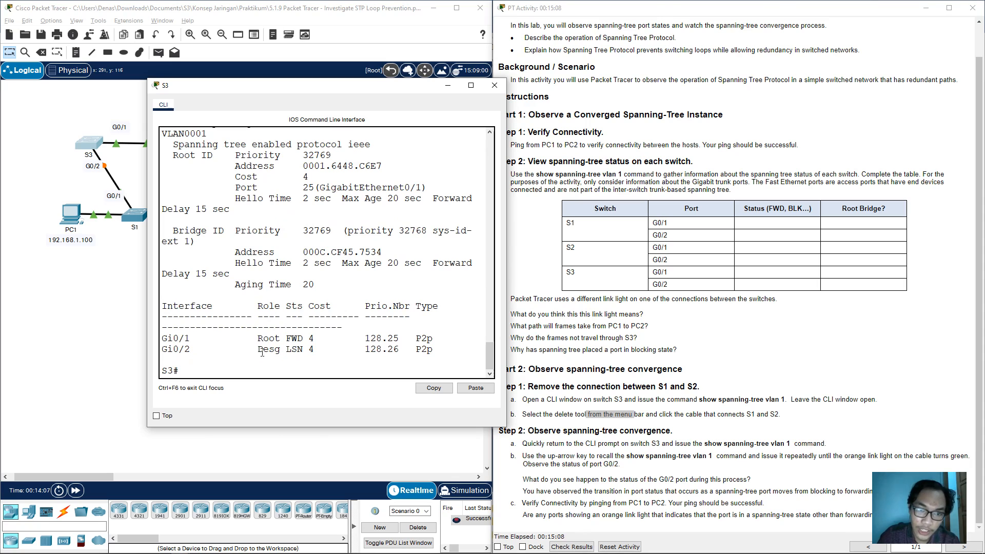
{"action": "scroll", "coordinate": [288, 237], "scroll_direction": "up", "scroll_amount": 4}
{"action": "left_click_drag", "start_coordinate": [286, 226], "coordinate": [304, 226]}
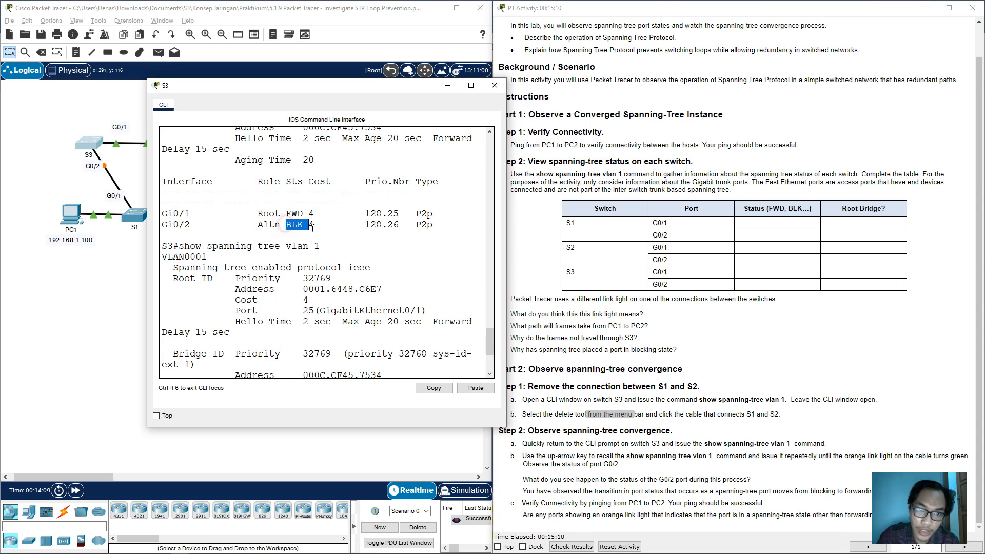
{"action": "scroll", "coordinate": [303, 231], "scroll_direction": "down", "scroll_amount": 4}
{"action": "left_click_drag", "start_coordinate": [286, 349], "coordinate": [305, 351]}
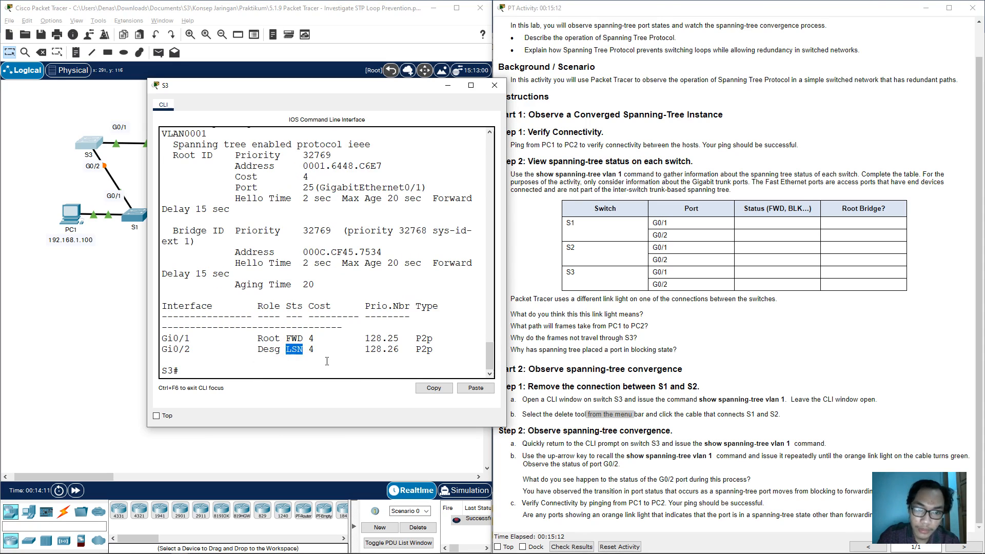
Step: Issue show spanning-tree vlan 1 on S3 again and check the next status of Gi0/2
{"action": "key", "text": "Up"}
{"action": "key", "text": "Return"}
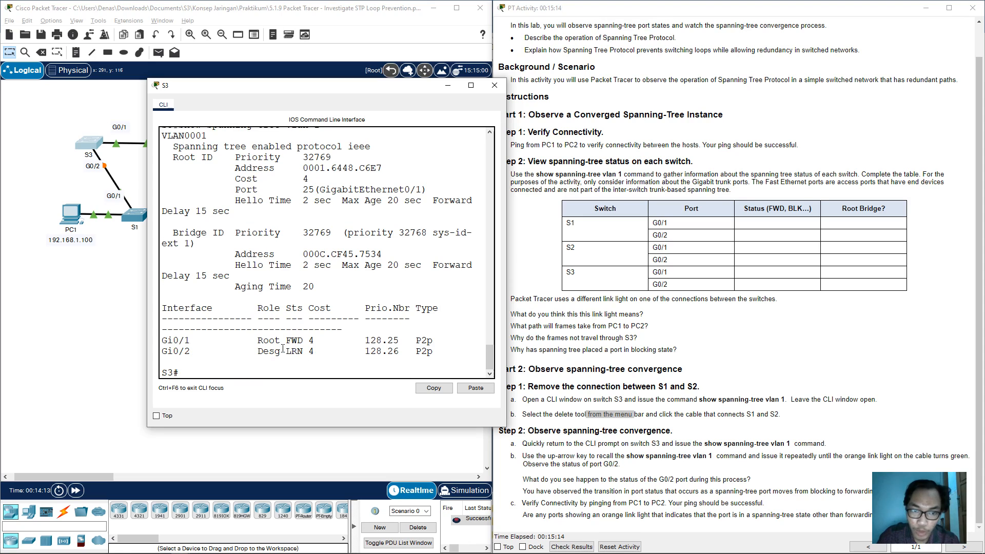
{"action": "left_click_drag", "start_coordinate": [292, 351], "coordinate": [303, 353]}
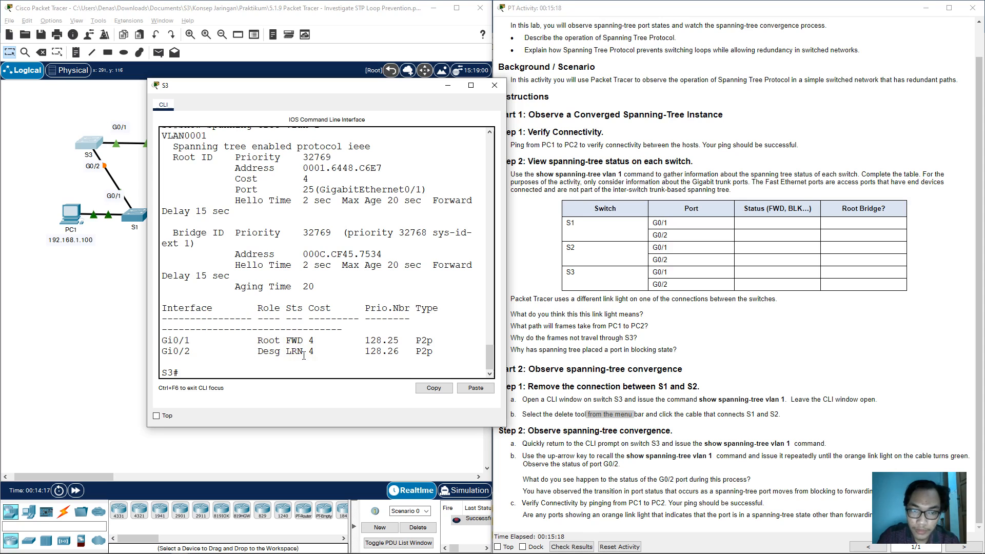
Step: Trace Gi0/2's status changes through S3's successive spanning-tree outputs, from the blocking output to the latest one
{"action": "key", "text": "Up"}
{"action": "key", "text": "Return"}
{"action": "key", "text": "Up"}
{"action": "key", "text": "Return"}
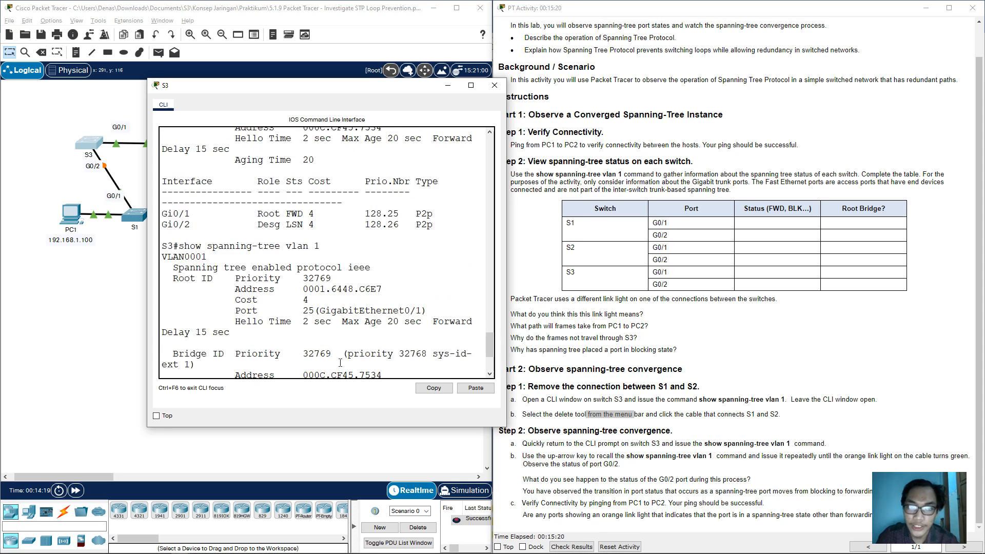
{"action": "scroll", "coordinate": [311, 314], "scroll_direction": "up", "scroll_amount": 1}
{"action": "double_click", "coordinate": [288, 223]}
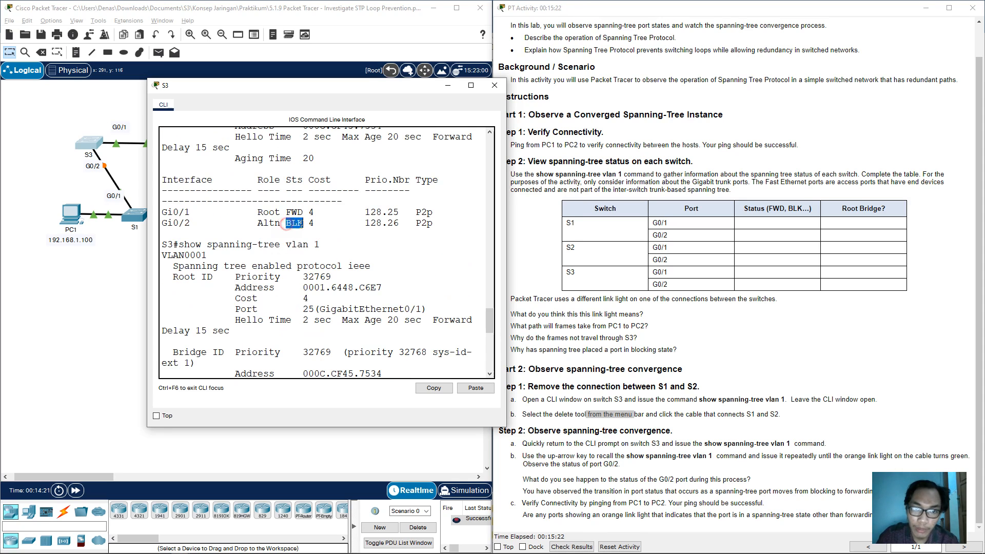
{"action": "scroll", "coordinate": [307, 231], "scroll_direction": "down", "scroll_amount": 5}
{"action": "scroll", "coordinate": [305, 266], "scroll_direction": "down", "scroll_amount": 1}
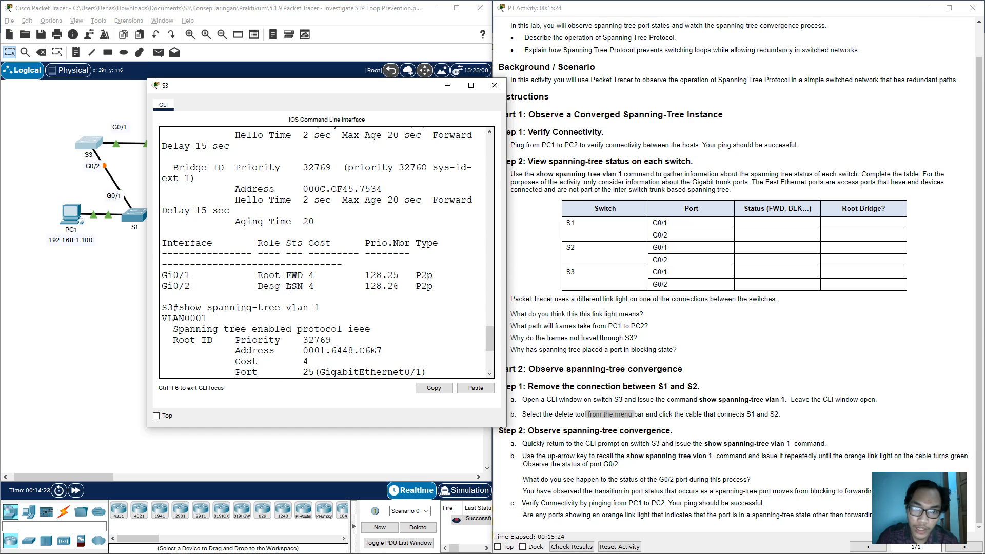
{"action": "left_click_drag", "start_coordinate": [289, 288], "coordinate": [308, 289]}
{"action": "scroll", "coordinate": [306, 291], "scroll_direction": "down", "scroll_amount": 6}
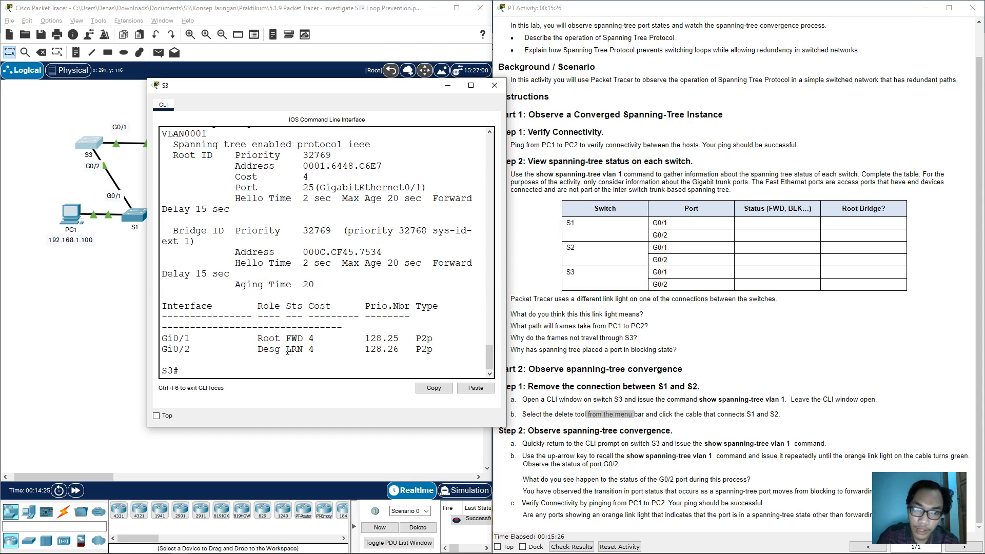
{"action": "left_click_drag", "start_coordinate": [287, 351], "coordinate": [432, 353]}
Step: Recall show spanning-tree vlan 1 on S3 once more to check Gi0/2's final status
{"action": "key", "text": "Up"}
{"action": "key", "text": "Return"}
{"action": "left_click", "coordinate": [322, 363]}
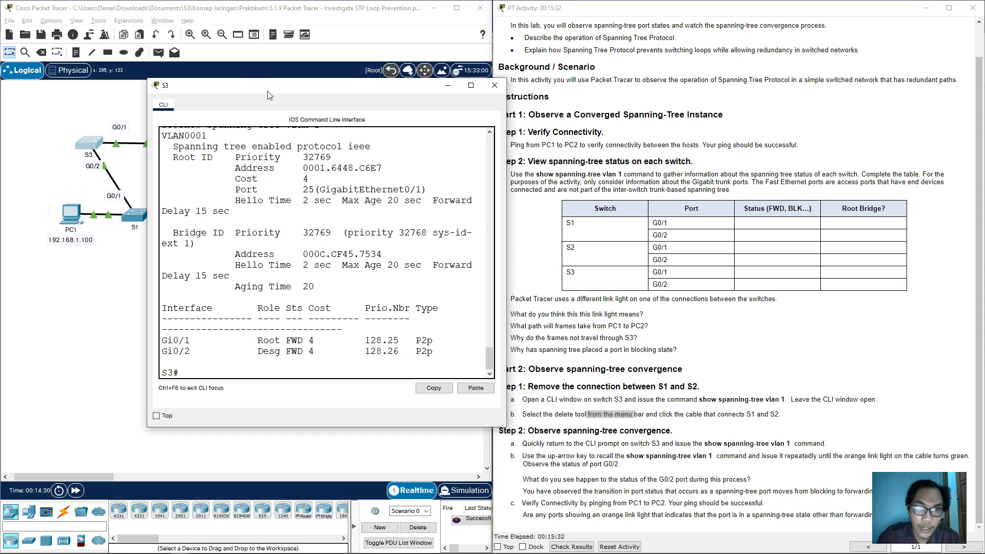
Step: Move S3's command line window aside to examine the link lights between S3 and S1, and bring it back
{"action": "left_click_drag", "start_coordinate": [268, 91], "coordinate": [367, 207]}
{"action": "left_click", "coordinate": [222, 206]}
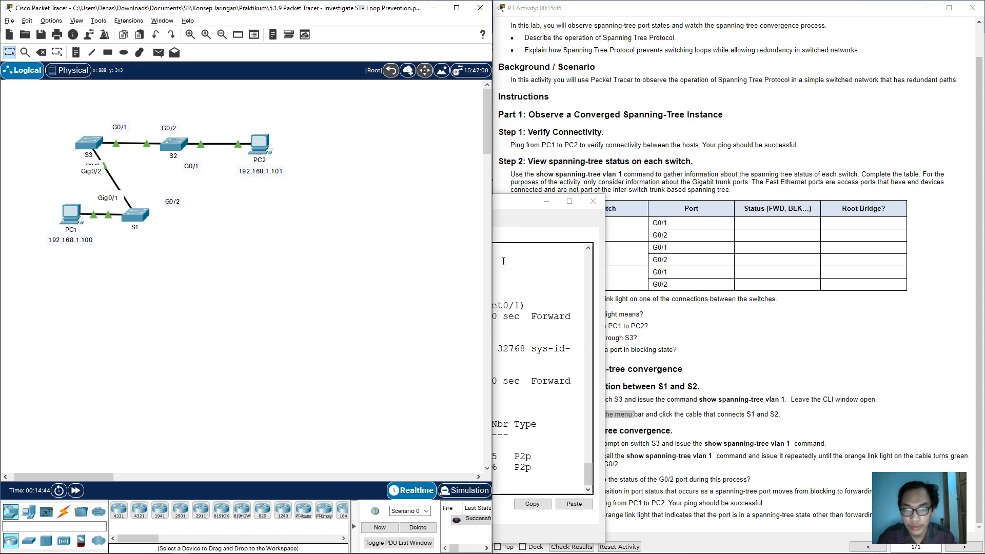
{"action": "left_click", "coordinate": [543, 270]}
{"action": "left_click_drag", "start_coordinate": [471, 203], "coordinate": [349, 89]}
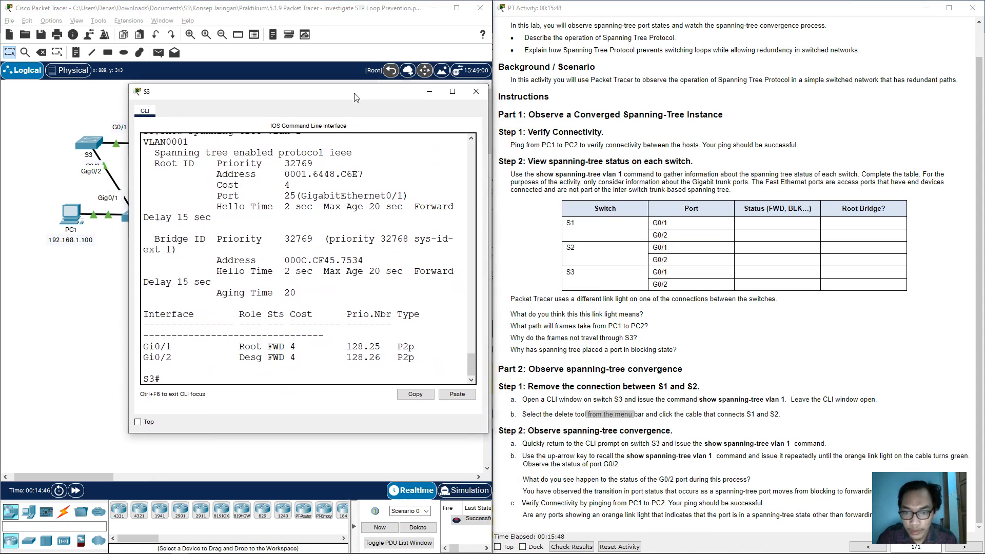
Step: Read the lab's Part 2 Step 2 instructions on reissuing the command and observing port G0/2
{"action": "left_click", "coordinate": [564, 445]}
{"action": "left_click_drag", "start_coordinate": [564, 444], "coordinate": [722, 443]}
{"action": "left_click", "coordinate": [570, 452]}
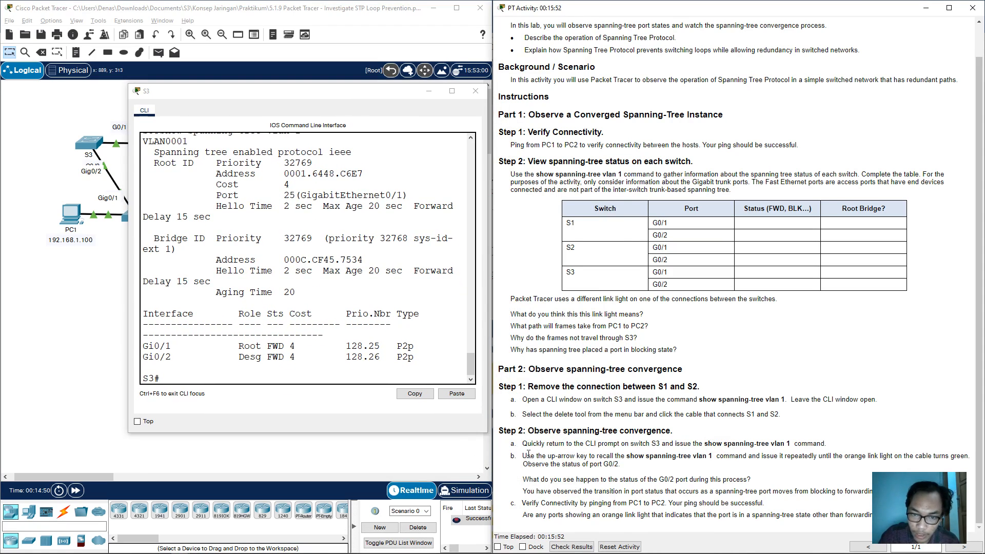
Step: Read the lab's question on G0/2's status changes and the note about the transition from blocking to forwarding
{"action": "left_click_drag", "start_coordinate": [524, 456], "coordinate": [631, 467]}
{"action": "left_click", "coordinate": [631, 467]}
{"action": "left_click_drag", "start_coordinate": [523, 479], "coordinate": [737, 481]}
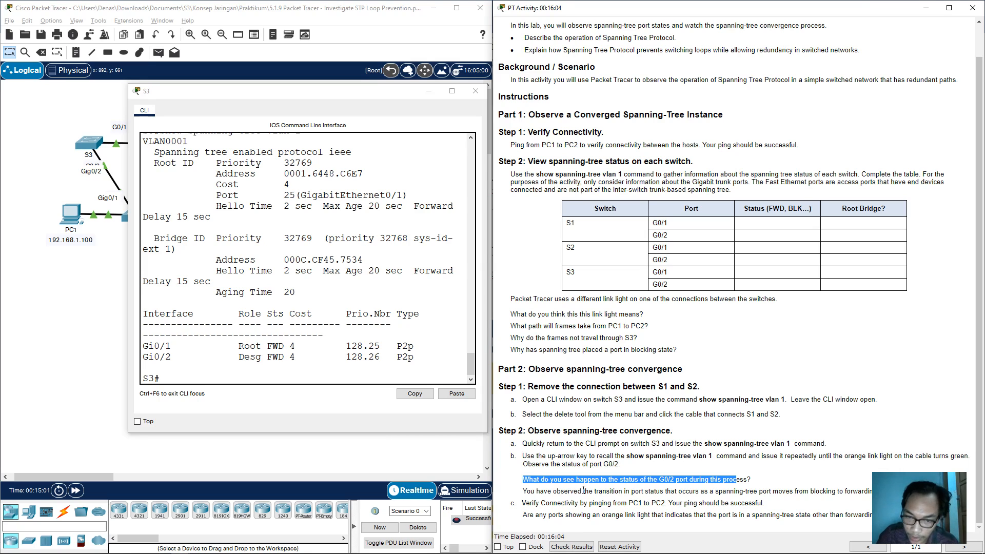
{"action": "left_click_drag", "start_coordinate": [577, 492], "coordinate": [607, 500]}
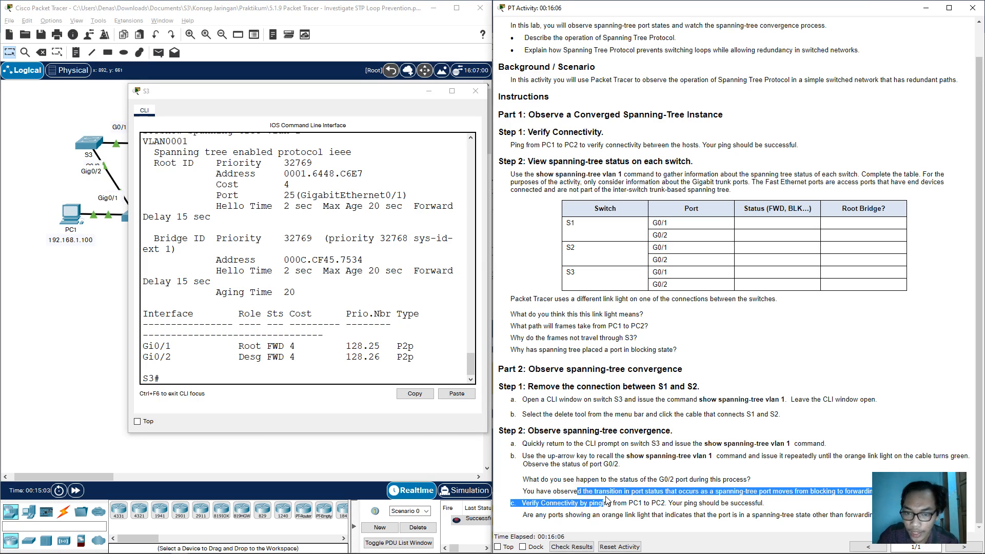
Step: Compare Gi0/2's status across S3's earlier and latest show spanning-tree vlan 1 outputs to answer the lab's G0/2 question
{"action": "left_click", "coordinate": [361, 371]}
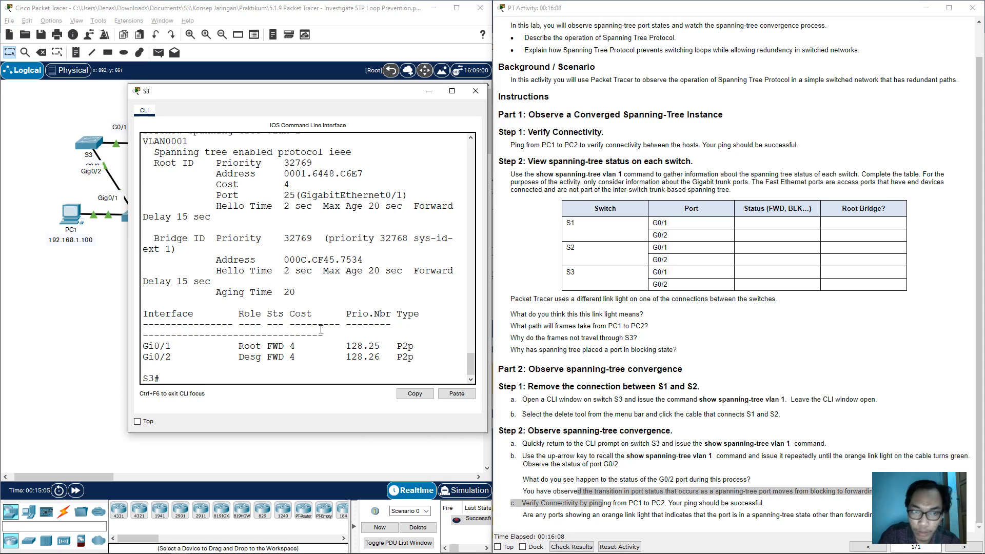
{"action": "key", "text": "Up"}
{"action": "key", "text": "Return"}
{"action": "key", "text": "Up"}
{"action": "key", "text": "Return"}
{"action": "key", "text": "Up"}
{"action": "key", "text": "Return"}
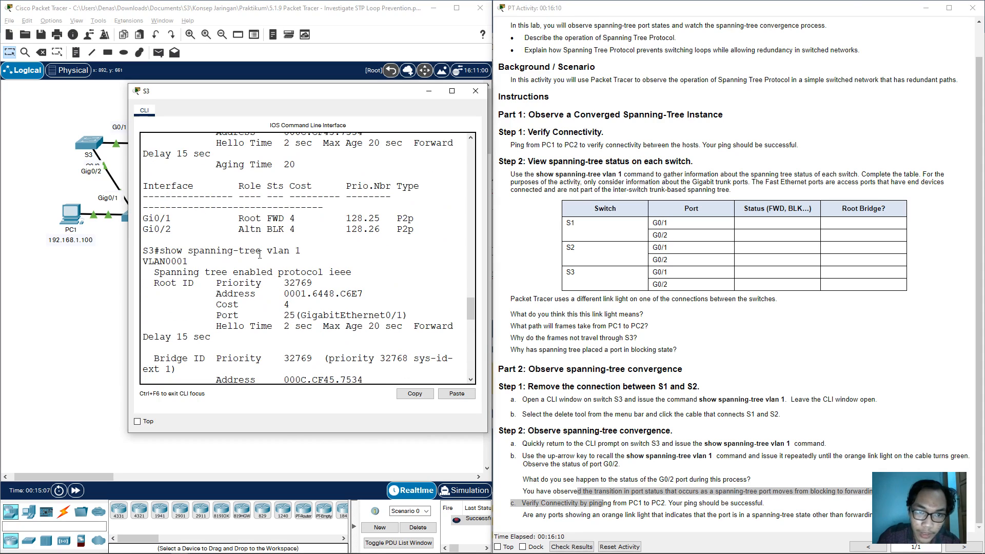
{"action": "key", "text": "Up"}
{"action": "key", "text": "Return"}
{"action": "key", "text": "Up"}
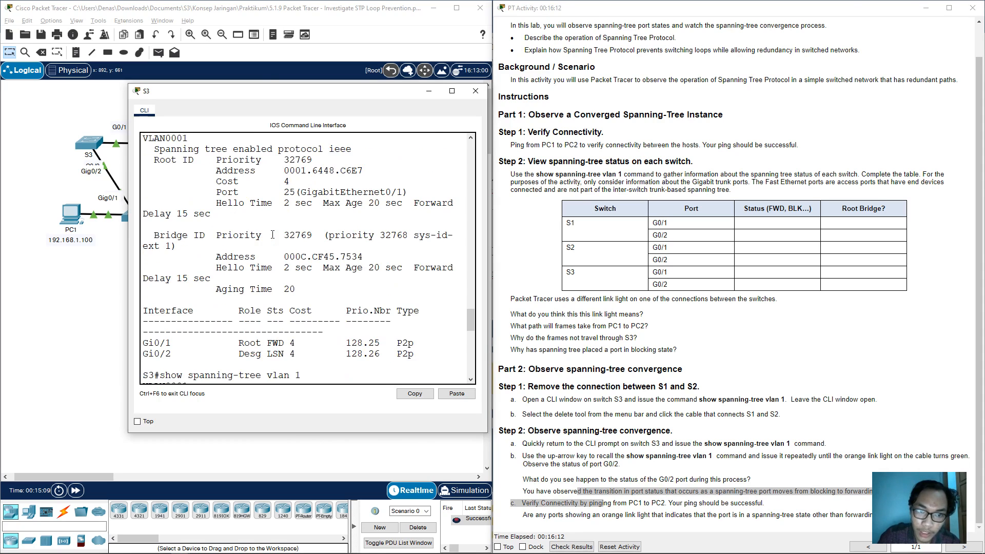
{"action": "key", "text": "Return"}
{"action": "left_click_drag", "start_coordinate": [272, 294], "coordinate": [290, 294]}
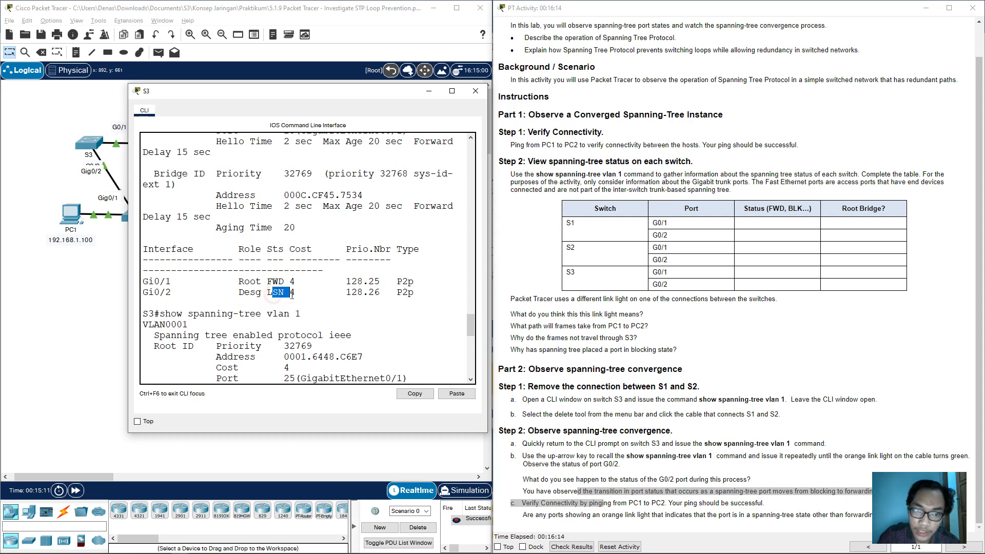
{"action": "scroll", "coordinate": [292, 295], "scroll_direction": "down", "scroll_amount": 5}
{"action": "scroll", "coordinate": [292, 295], "scroll_direction": "down", "scroll_amount": 3}
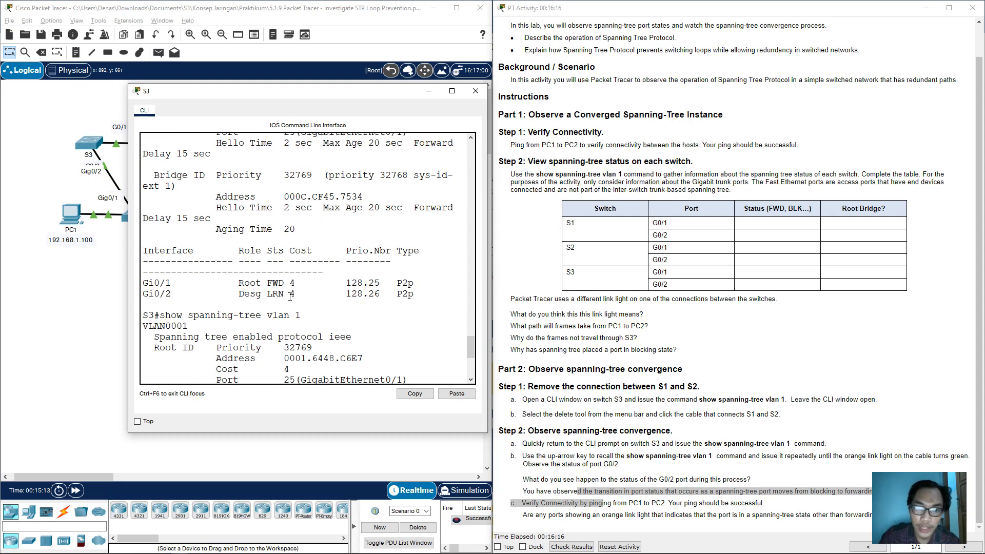
{"action": "left_click_drag", "start_coordinate": [267, 294], "coordinate": [292, 295]}
{"action": "scroll", "coordinate": [292, 296], "scroll_direction": "down", "scroll_amount": 6}
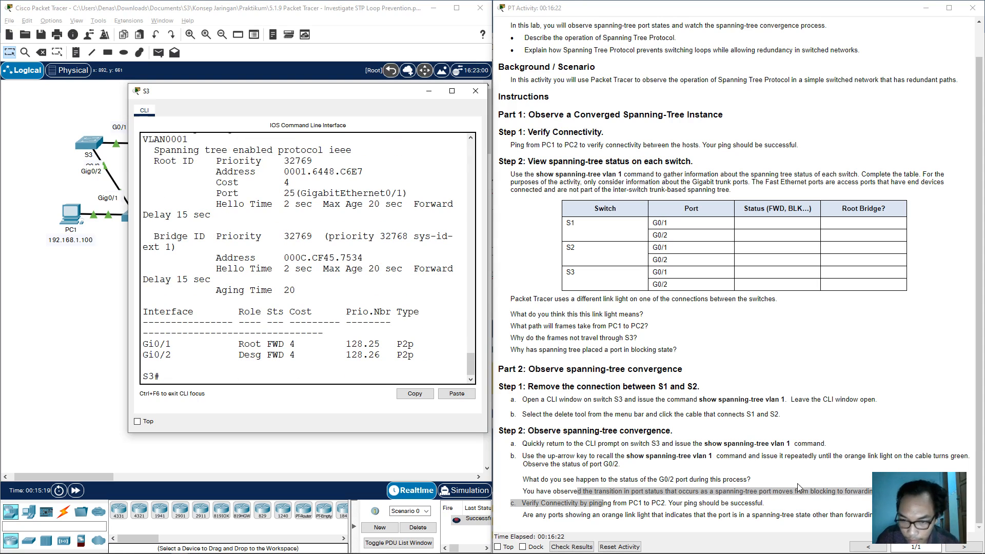
Step: Minimize S3's command line window and send a simple PDU from PC1 to PC2 to verify connectivity
{"action": "left_click", "coordinate": [596, 501]}
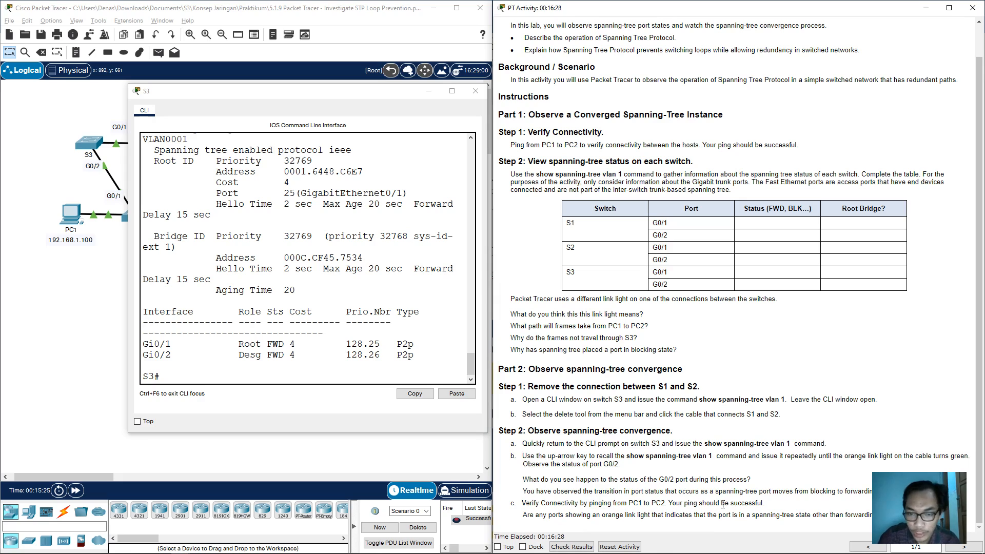
{"action": "left_click", "coordinate": [476, 91]}
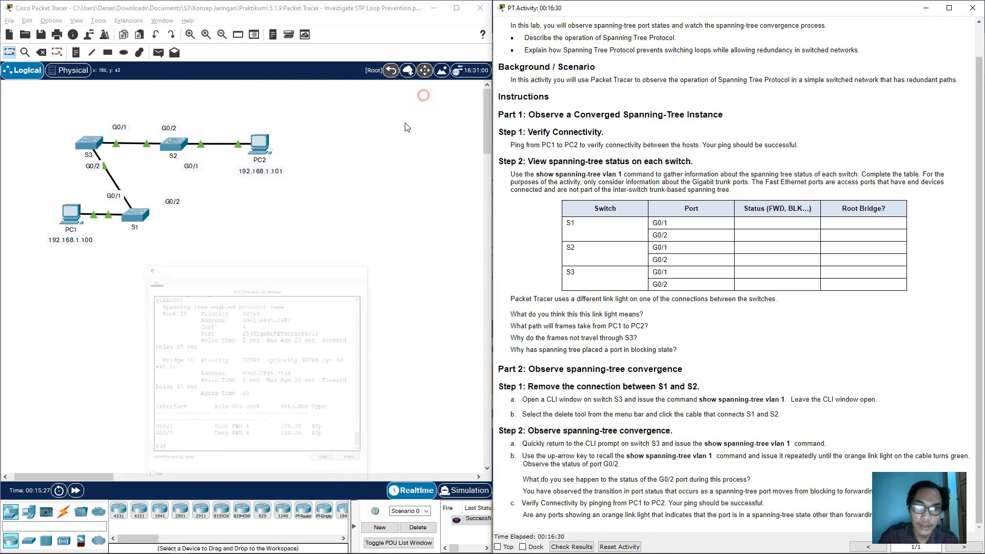
{"action": "left_click", "coordinate": [159, 52]}
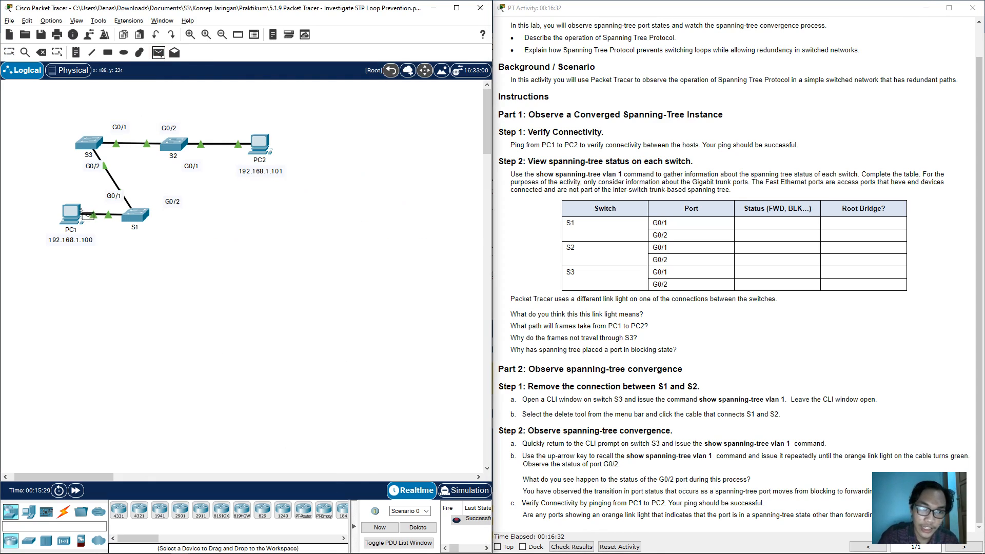
{"action": "left_click", "coordinate": [71, 213]}
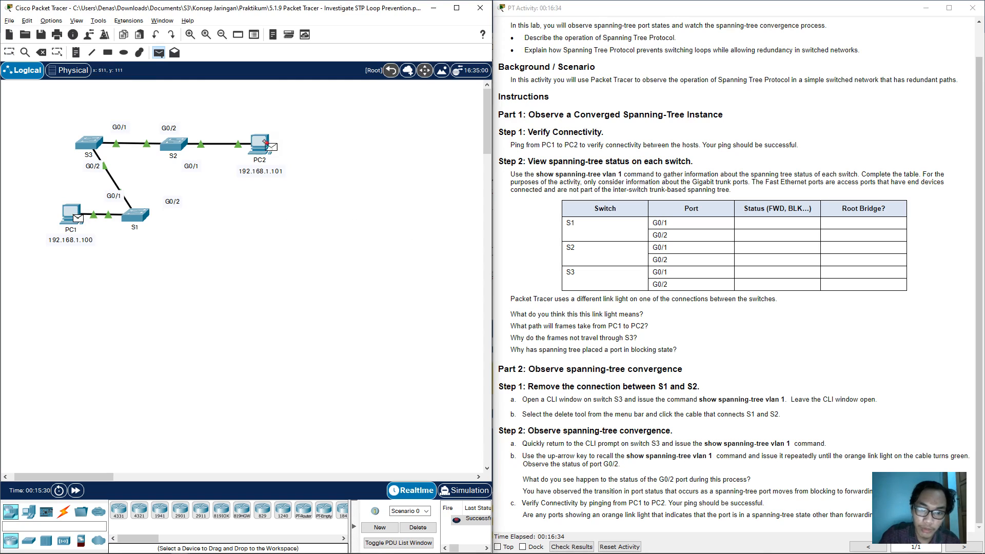
{"action": "left_click", "coordinate": [261, 144]}
{"action": "left_click_drag", "start_coordinate": [453, 548], "coordinate": [451, 548]}
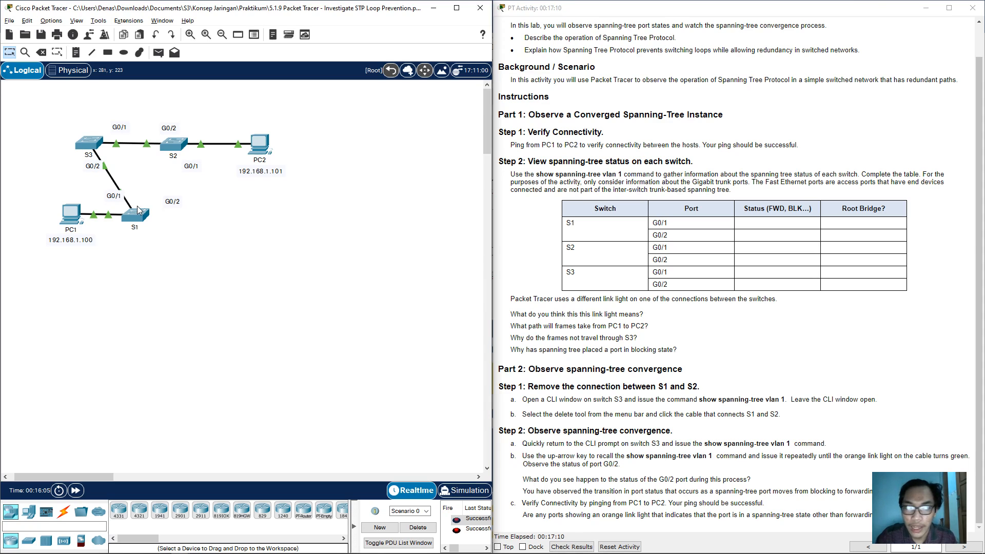
Step: Bring back S3's command line window to re-examine Gi0/2's earlier spanning-tree states, and minimize it again
{"action": "mouse_move", "coordinate": [140, 221]}
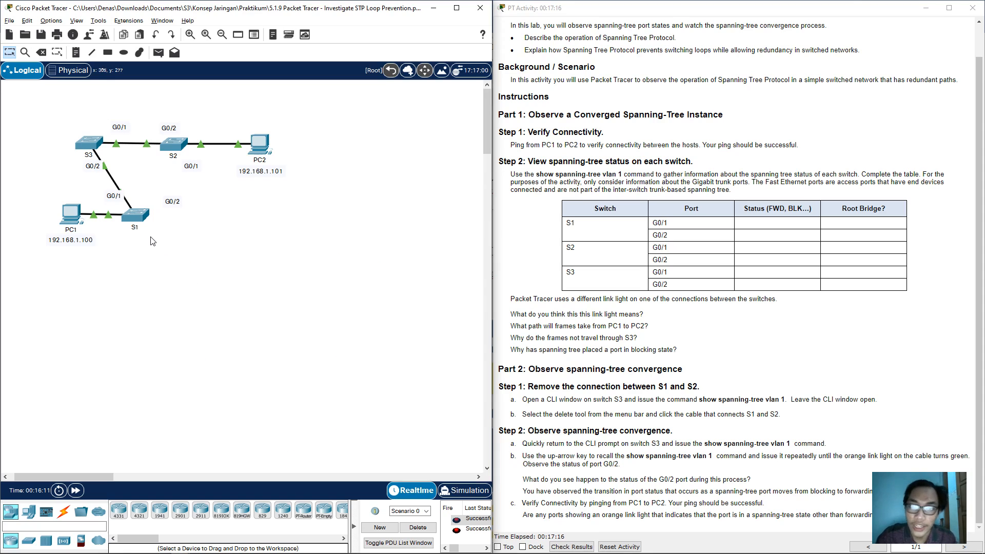
{"action": "left_click_drag", "start_coordinate": [92, 143], "coordinate": [91, 142]}
{"action": "left_click", "coordinate": [92, 143]}
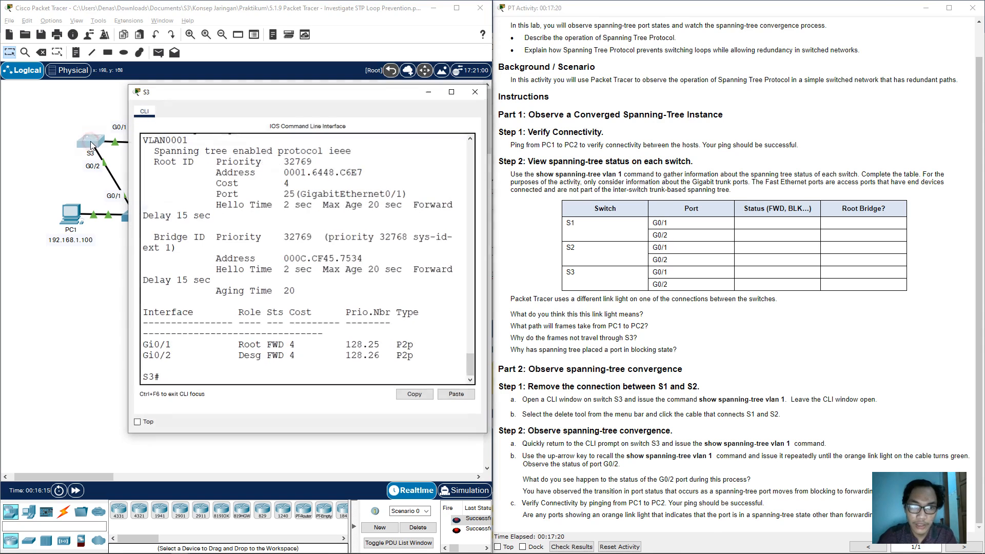
{"action": "key", "text": "Up"}
{"action": "key", "text": "Return"}
{"action": "key", "text": "Up"}
{"action": "key", "text": "Return"}
{"action": "scroll", "coordinate": [287, 254], "scroll_direction": "up", "scroll_amount": 4}
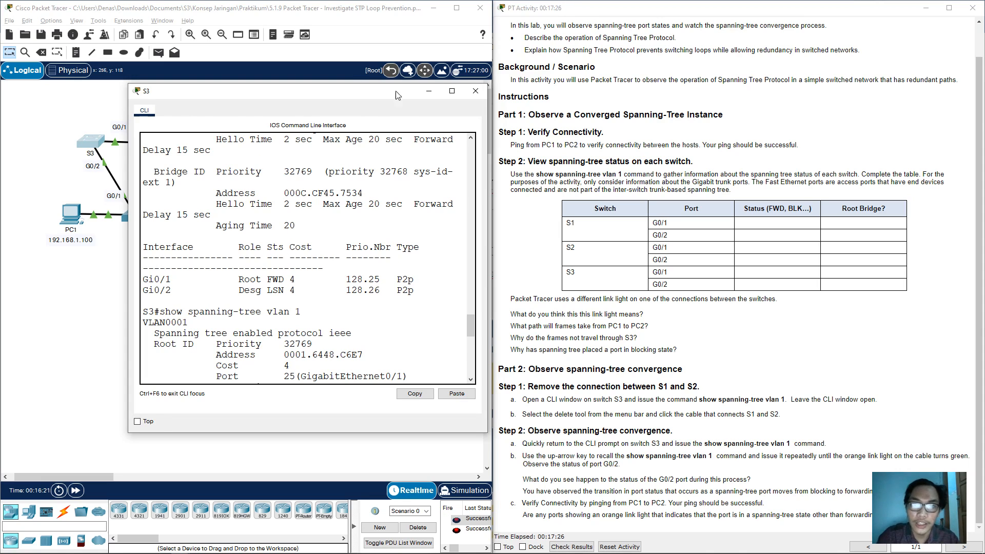
{"action": "left_click", "coordinate": [429, 91]}
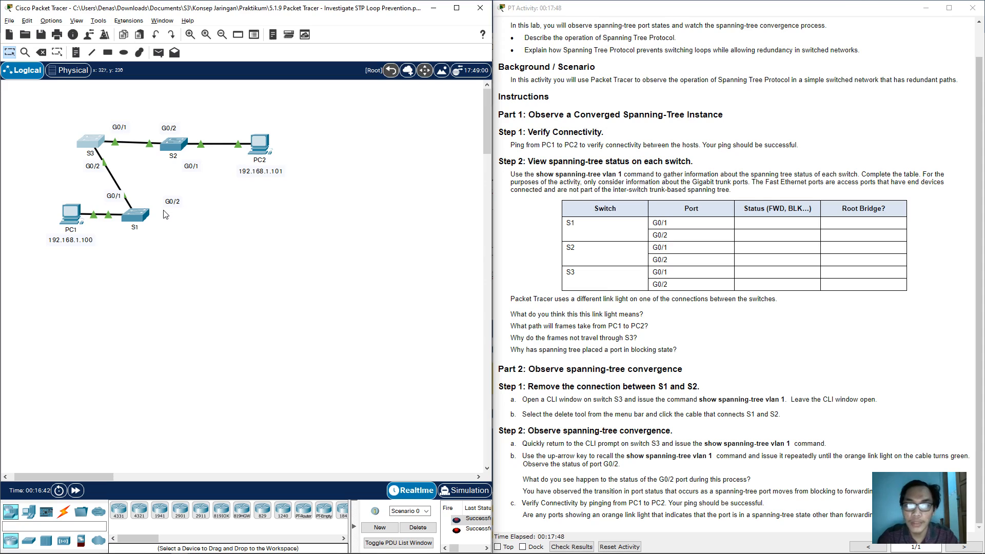
{"action": "mouse_move", "coordinate": [92, 147]}
{"action": "left_mouse_down"}
{"action": "mouse_move", "coordinate": [93, 156]}
{"action": "mouse_move", "coordinate": [91, 148]}
{"action": "left_mouse_up"}
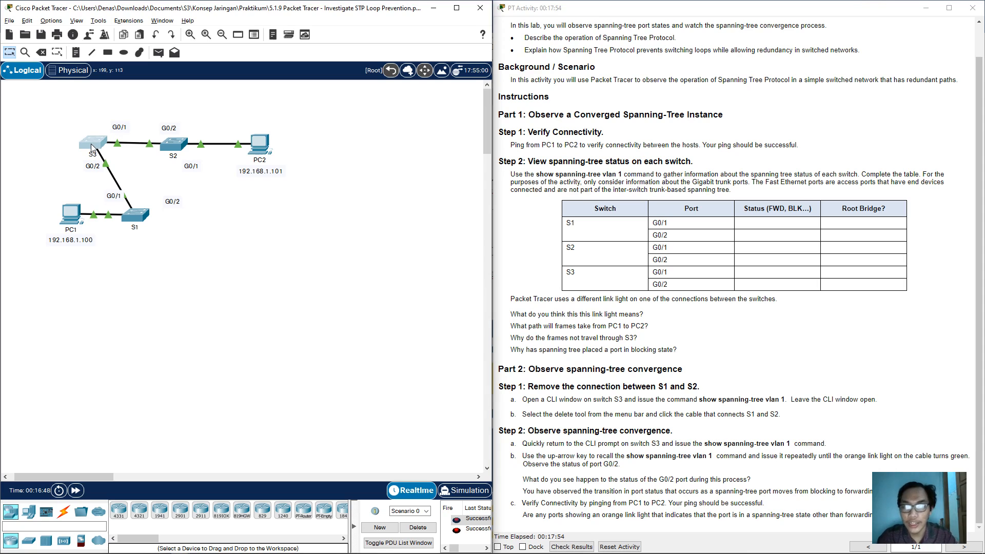
{"action": "mouse_move", "coordinate": [92, 148]}
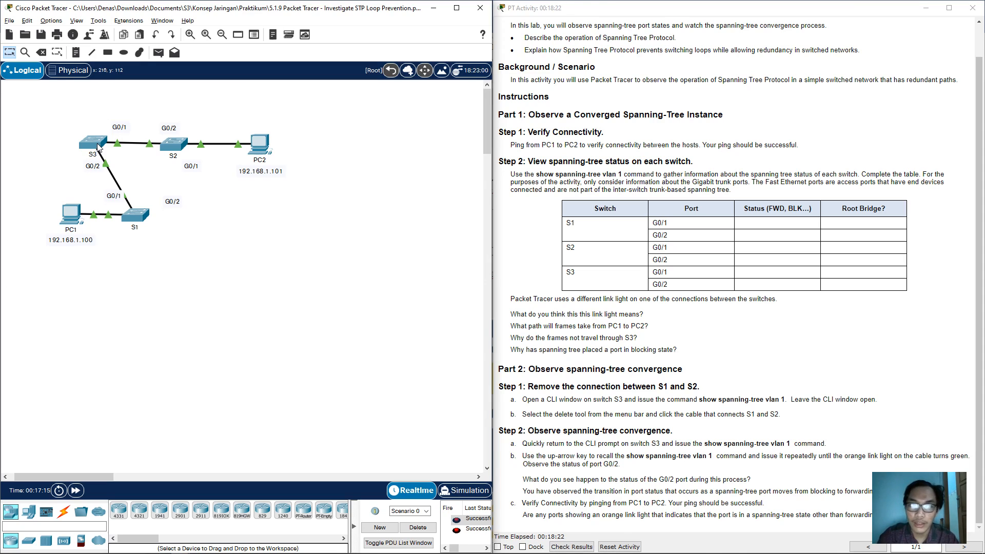
{"action": "left_click_drag", "start_coordinate": [99, 147], "coordinate": [95, 150]}
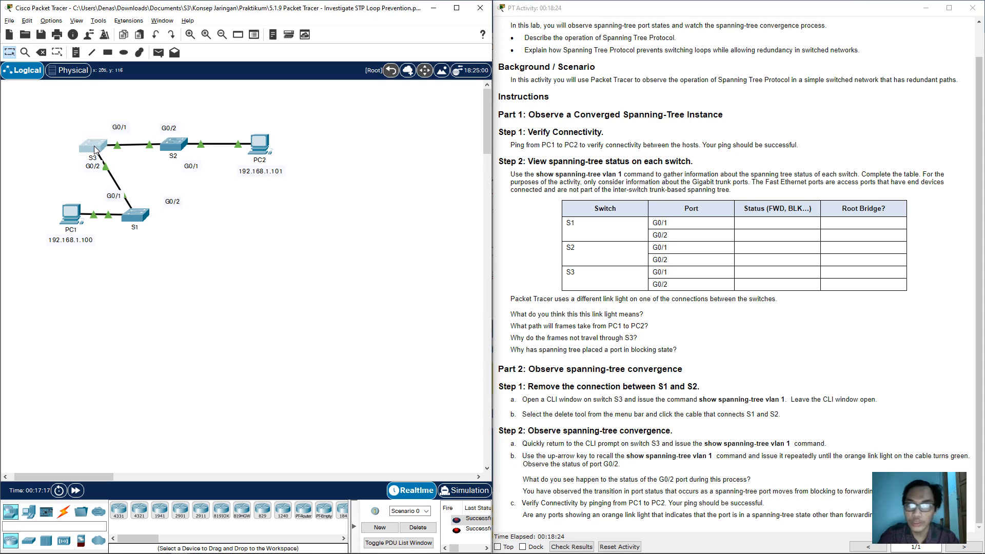